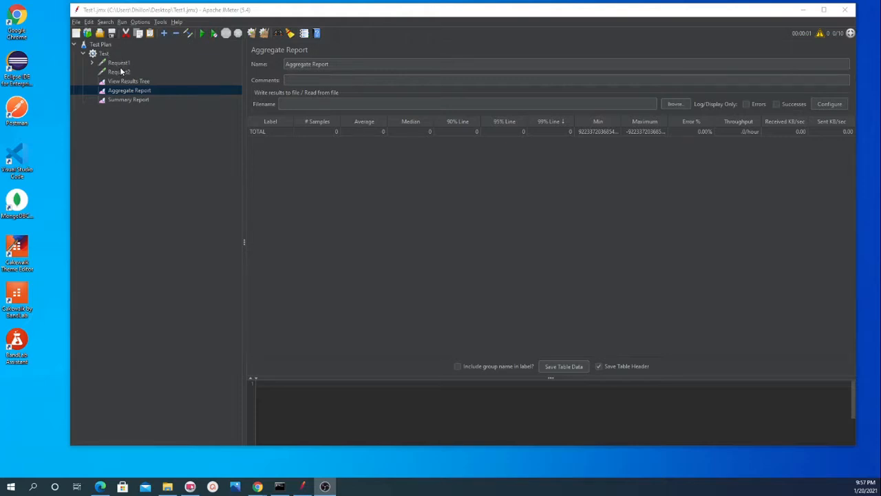
# Step: Review the Test thread group, the test plan's user-defined variables and the Request1 settings
pyautogui.click(98, 53)
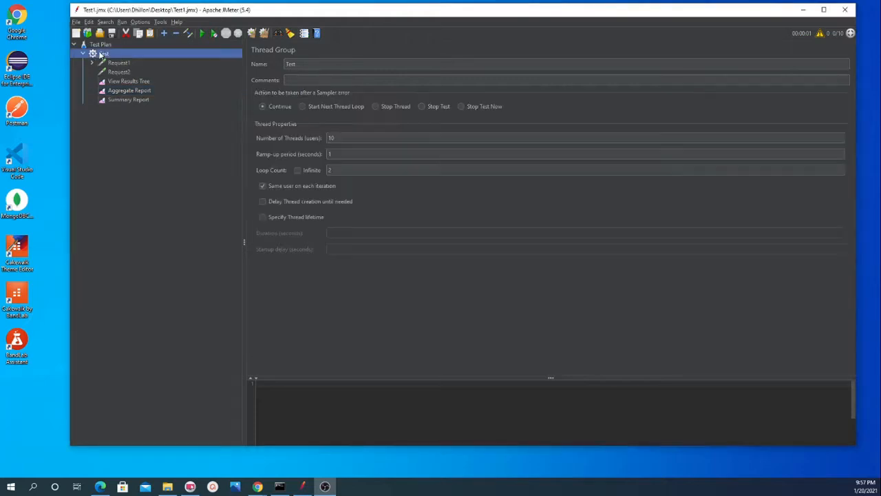
pyautogui.click(94, 45)
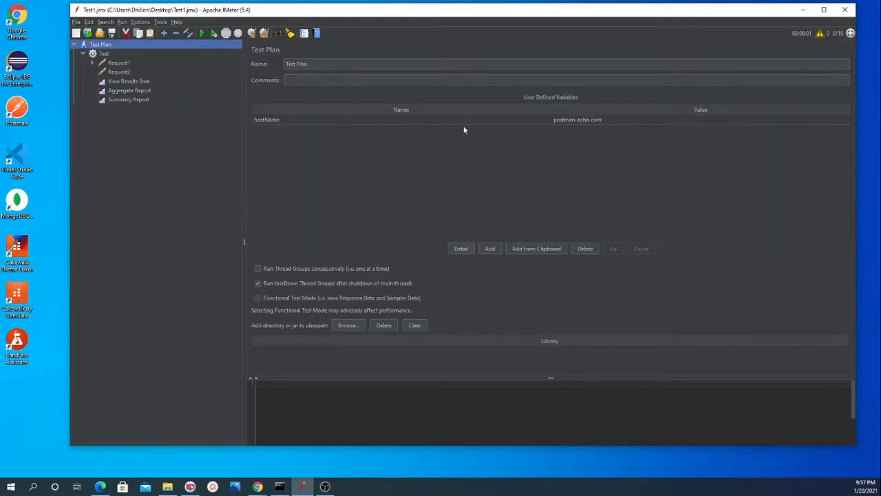
pyautogui.click(117, 63)
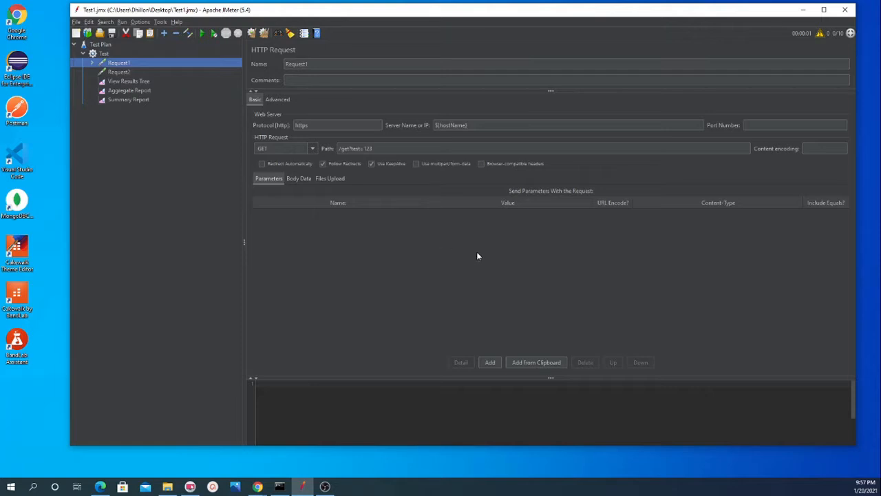
# Step: Run the test plan and inspect the first Request1 sample's request headers and response body in the View Results Tree
pyautogui.click(125, 81)
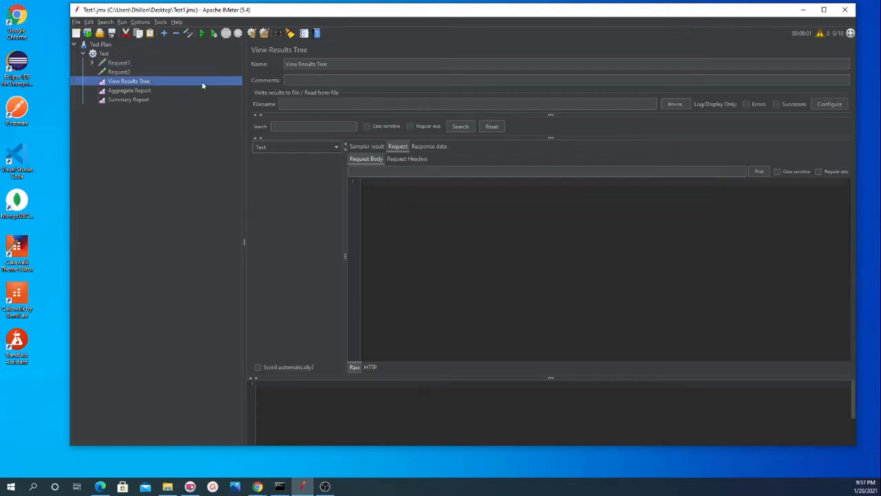
pyautogui.click(201, 33)
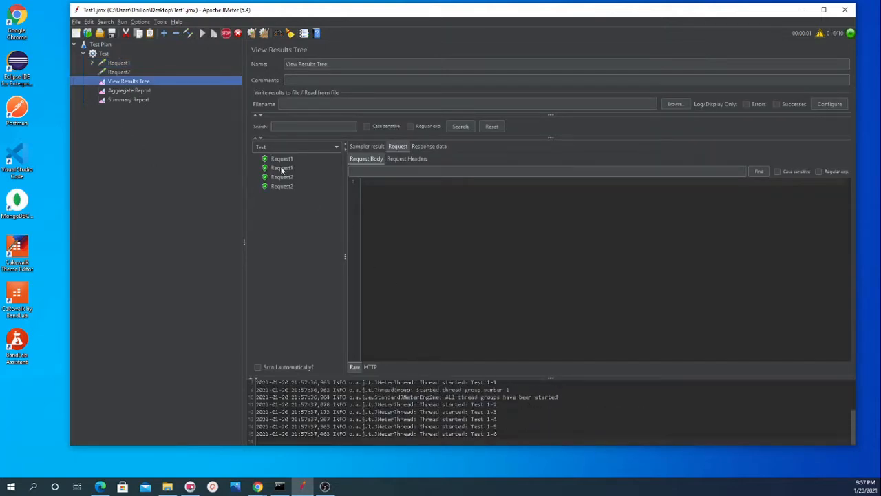
pyautogui.click(276, 160)
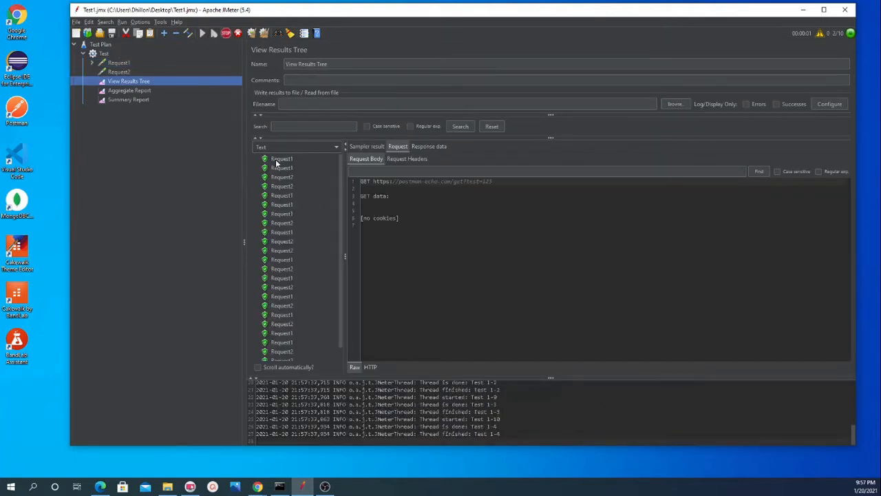
pyautogui.click(407, 159)
pyautogui.click(429, 146)
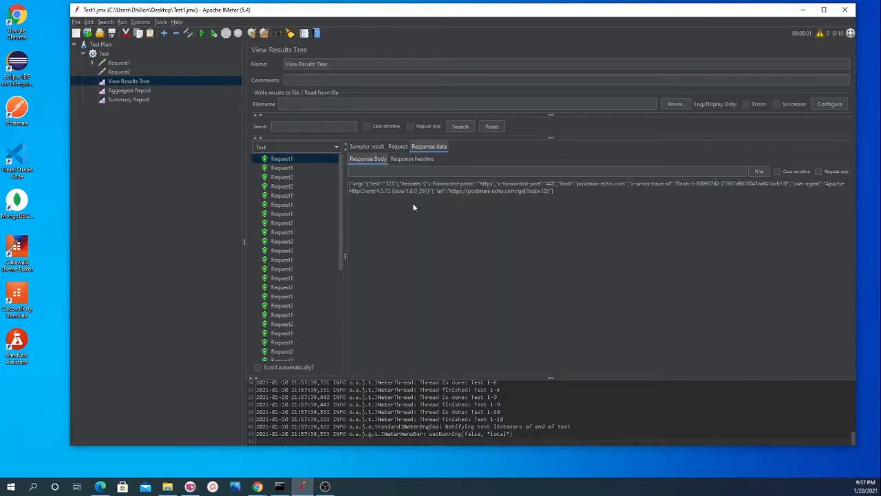
pyautogui.moveTo(550, 190); pyautogui.dragTo(350, 185)
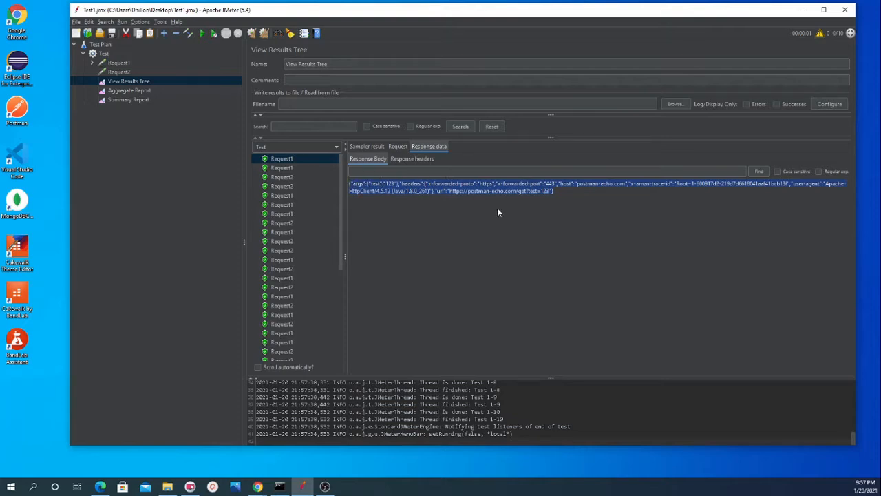
pyautogui.click(401, 202)
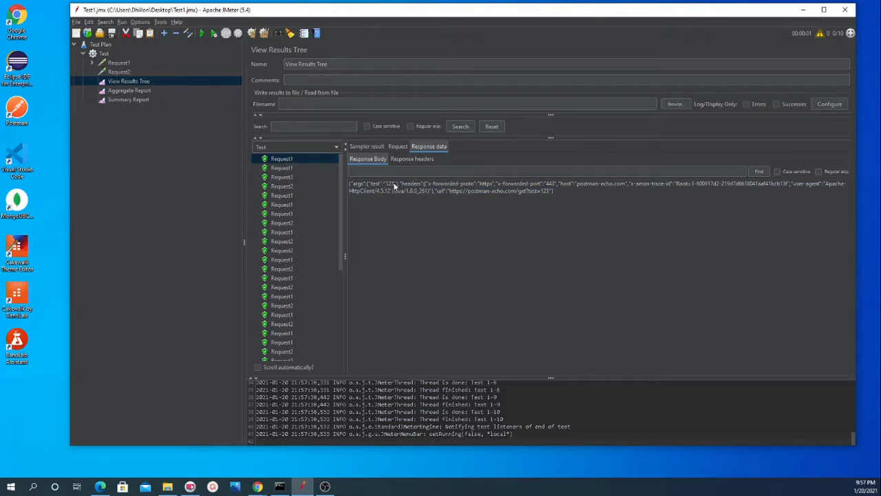
pyautogui.doubleClick(389, 184)
pyautogui.moveTo(392, 188)
pyautogui.mouseDown()
pyautogui.moveTo(378, 185)
pyautogui.moveTo(392, 187)
pyautogui.mouseUp()
# Step: Compare the Request1 and Request2 settings, examining the value passed to the test parameter in the path
pyautogui.click(120, 73)
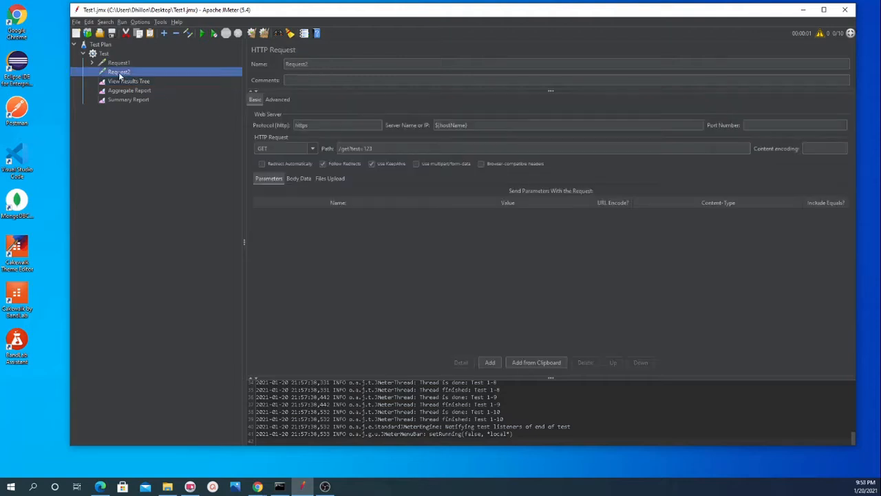
pyautogui.click(365, 149)
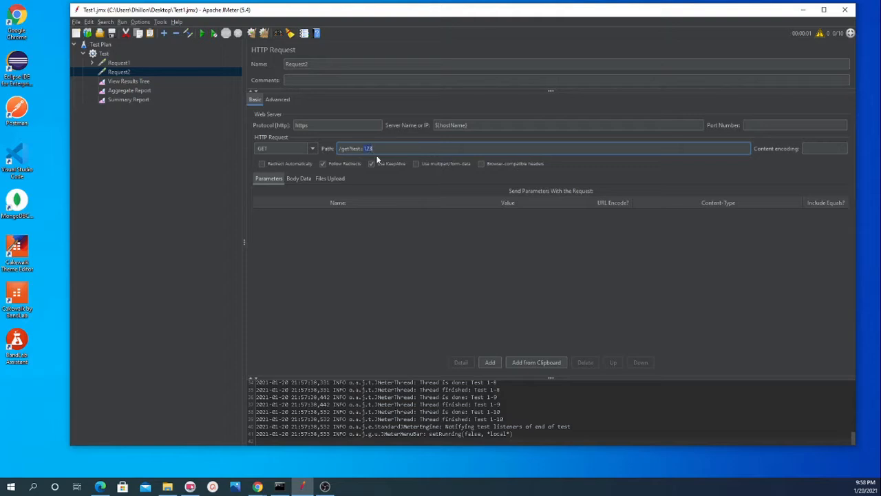
pyautogui.moveTo(376, 149); pyautogui.dragTo(364, 149)
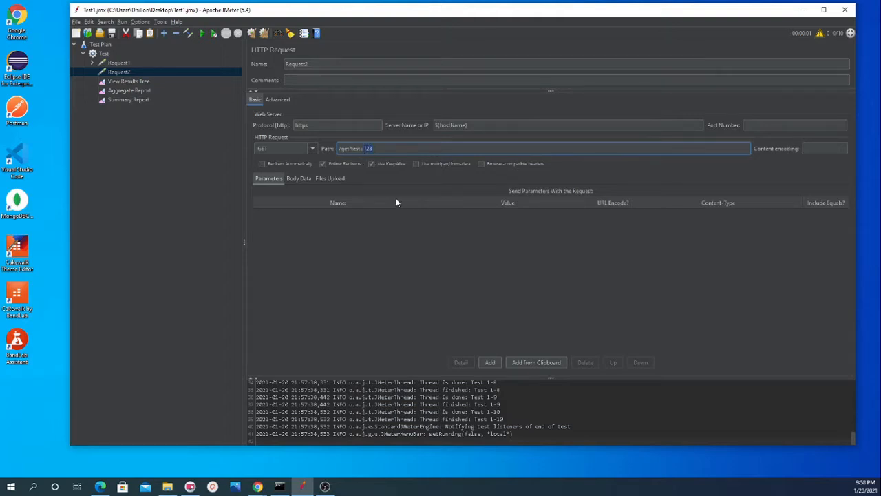
pyautogui.click(373, 148)
pyautogui.press('BackSpace')
pyautogui.click(115, 63)
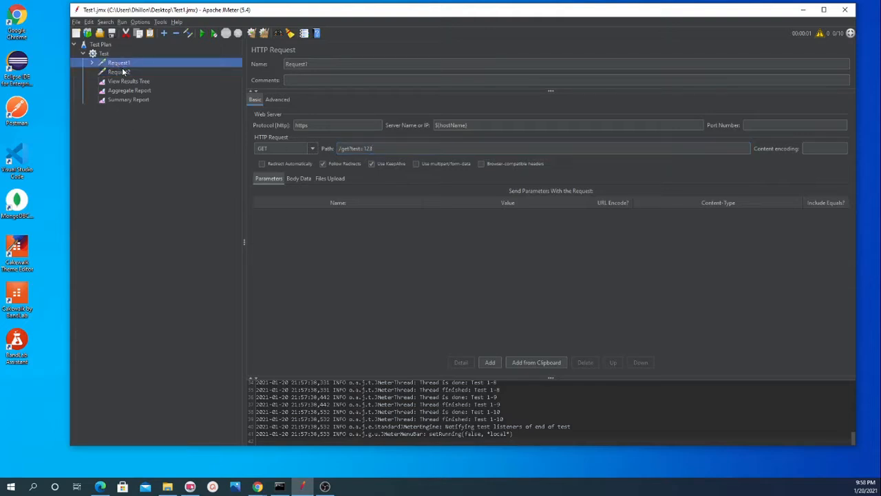
pyautogui.click(122, 73)
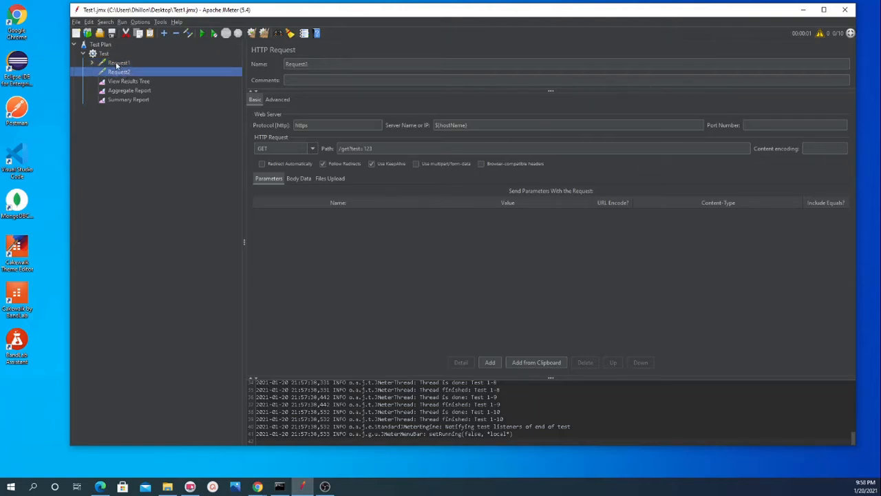
pyautogui.click(118, 63)
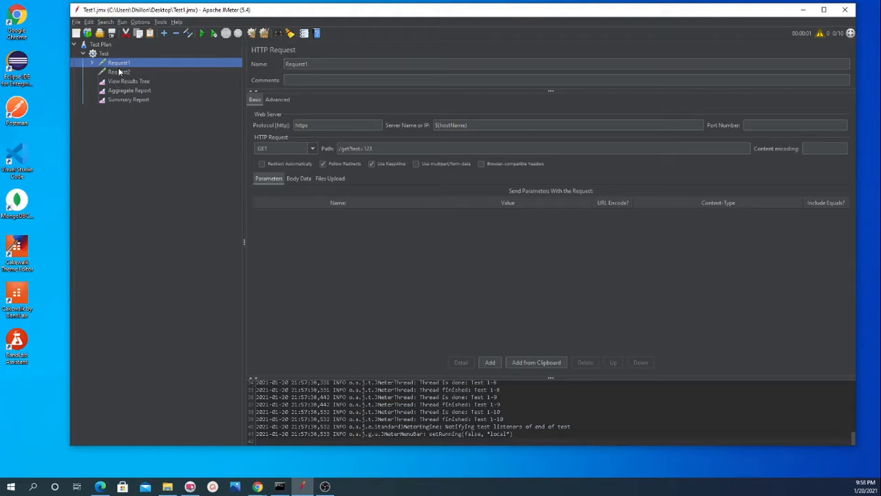
pyautogui.click(119, 72)
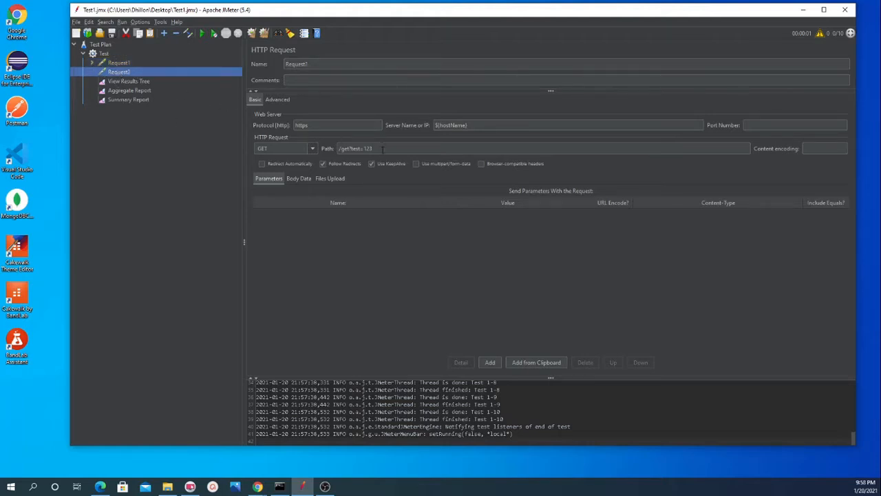
pyautogui.click(118, 63)
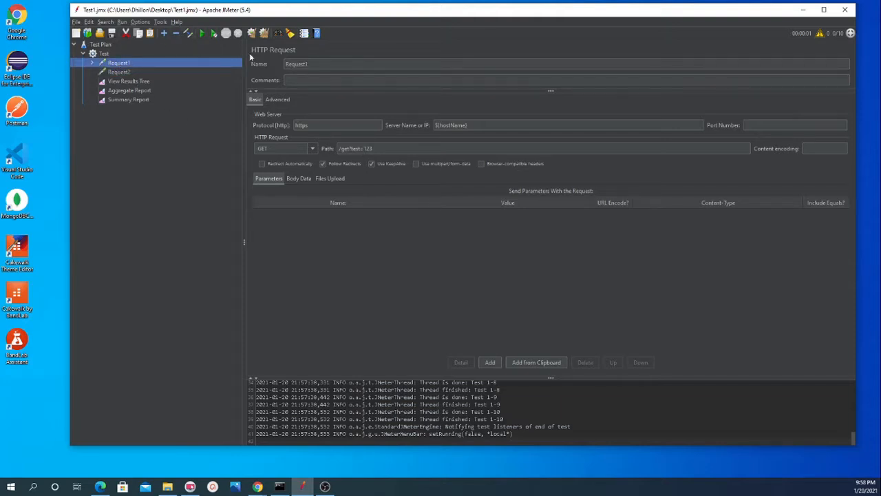
# Step: Clear all results of the previous test run
pyautogui.click(128, 82)
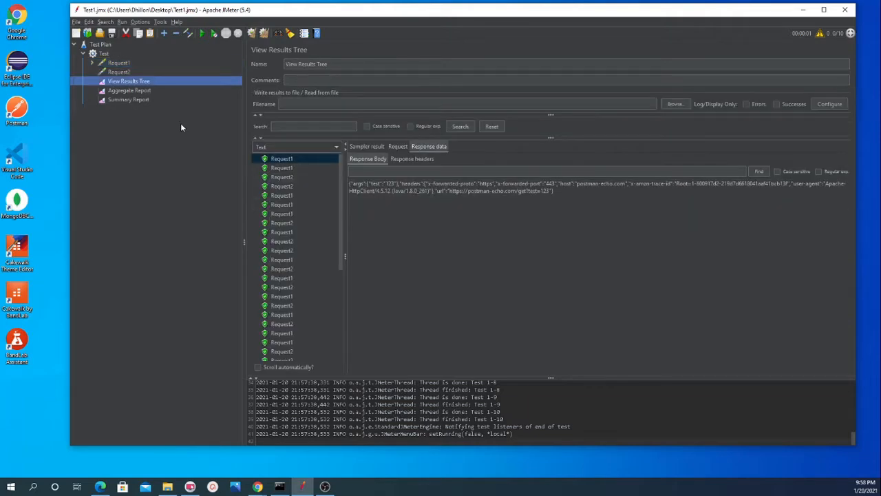
pyautogui.click(264, 33)
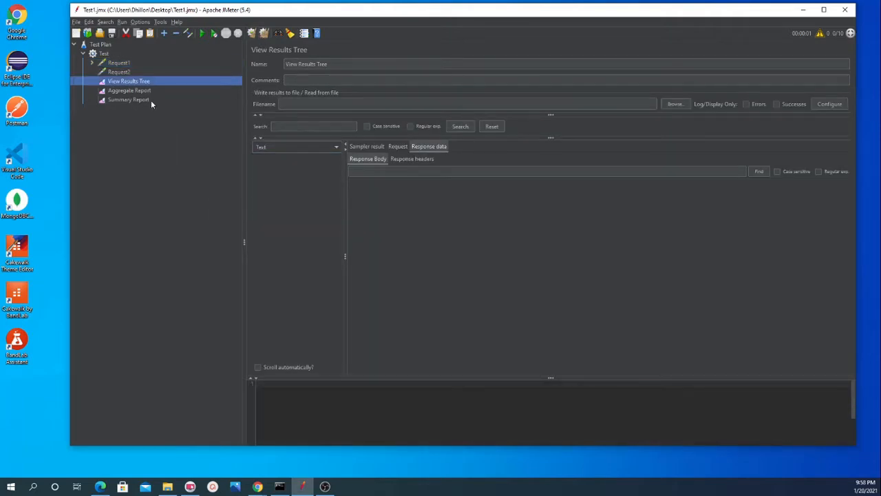
pyautogui.click(101, 46)
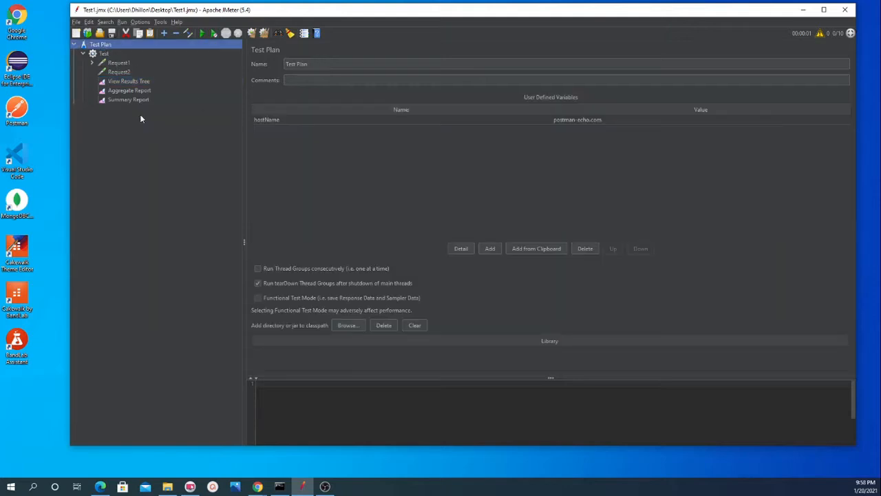
# Step: Set the Test thread group to 1 thread and a loop count of 1
pyautogui.click(103, 54)
pyautogui.click(350, 141)
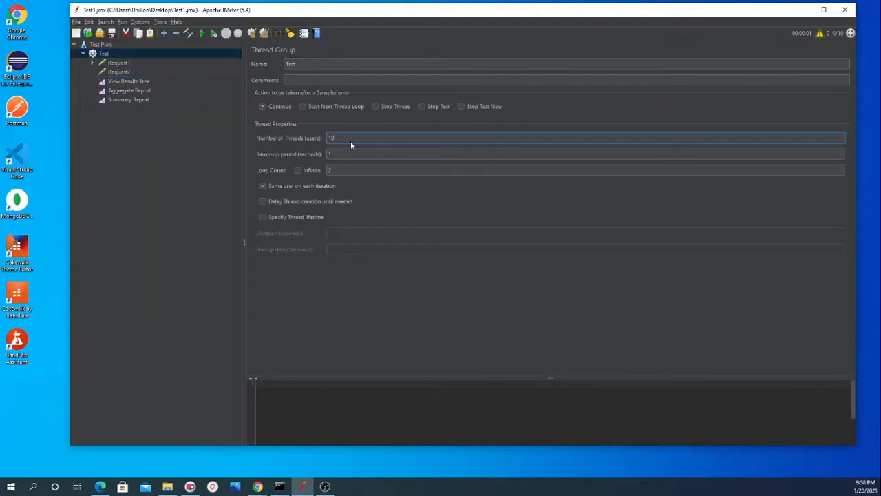
pyautogui.press('BackSpace')
pyautogui.click(399, 171)
pyautogui.press('BackSpace')
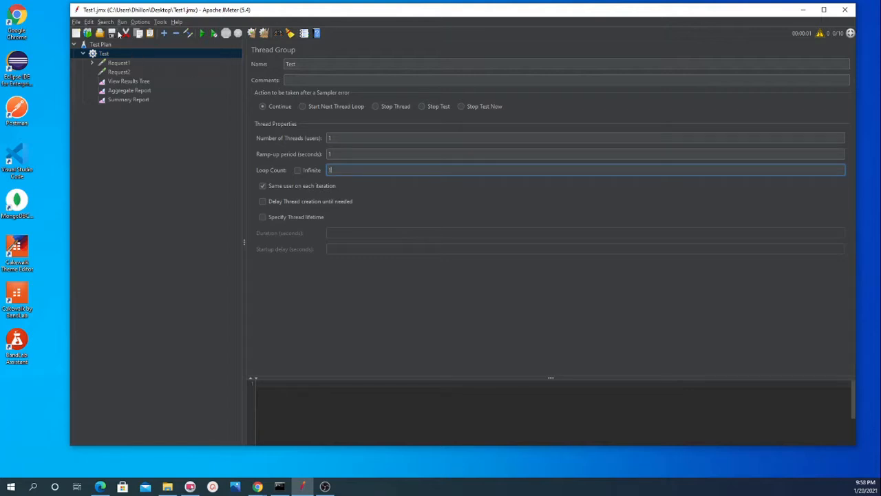
# Step: Add a JSON Extractor post-processor to Request1
pyautogui.click(128, 82)
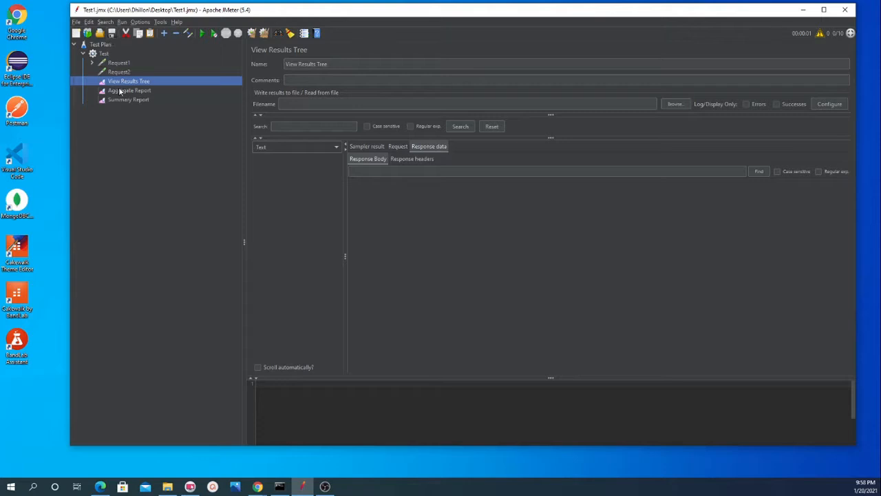
pyautogui.click(114, 63)
pyautogui.rightClick(113, 63)
pyautogui.moveTo(191, 70)
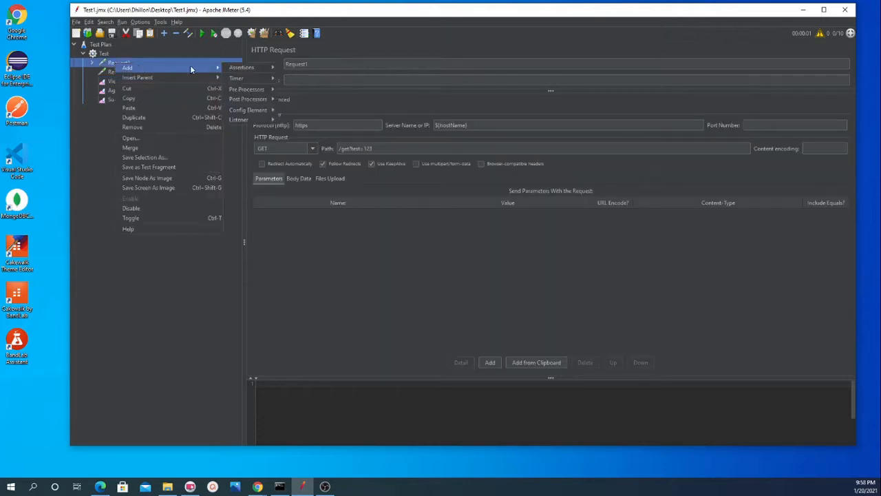
pyautogui.moveTo(240, 69)
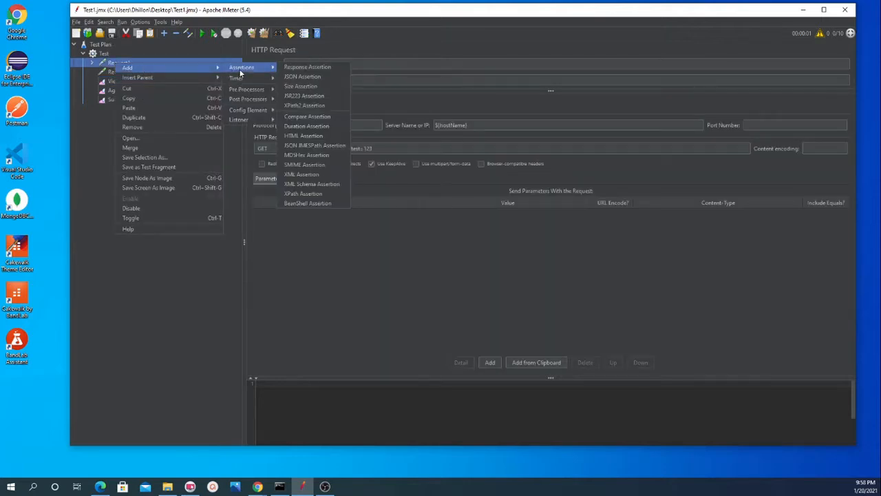
pyautogui.moveTo(246, 91)
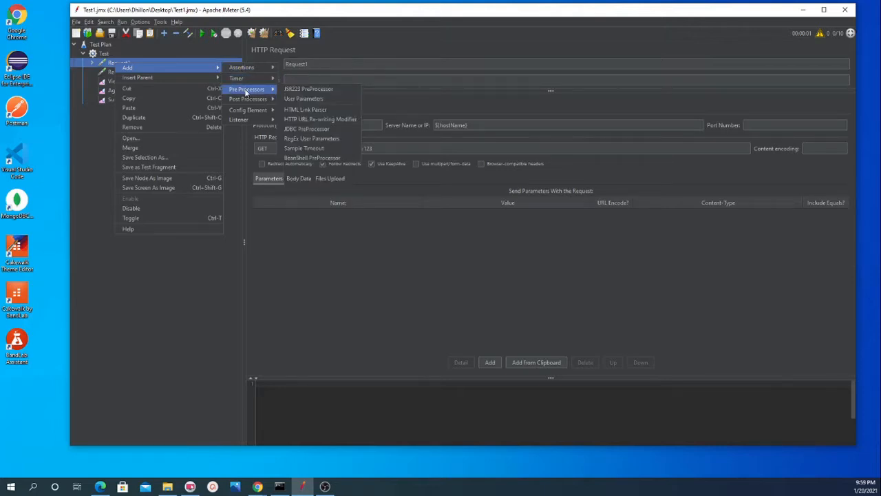
pyautogui.moveTo(246, 115)
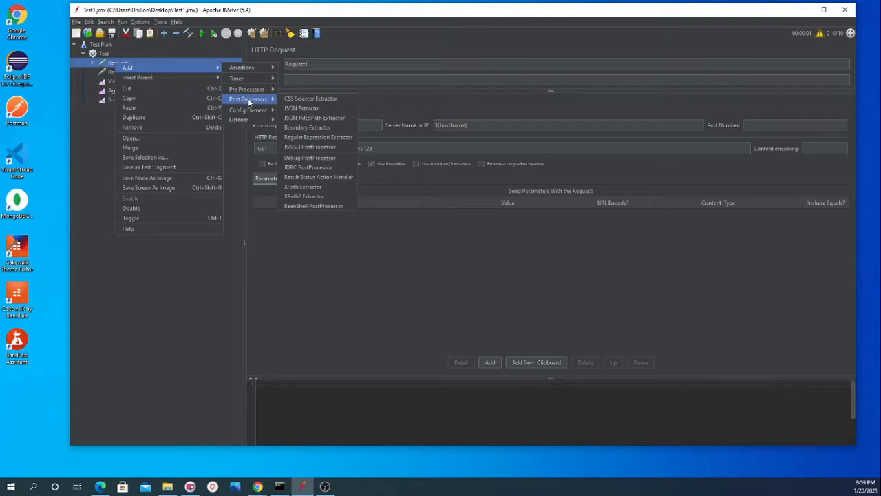
pyautogui.click(301, 110)
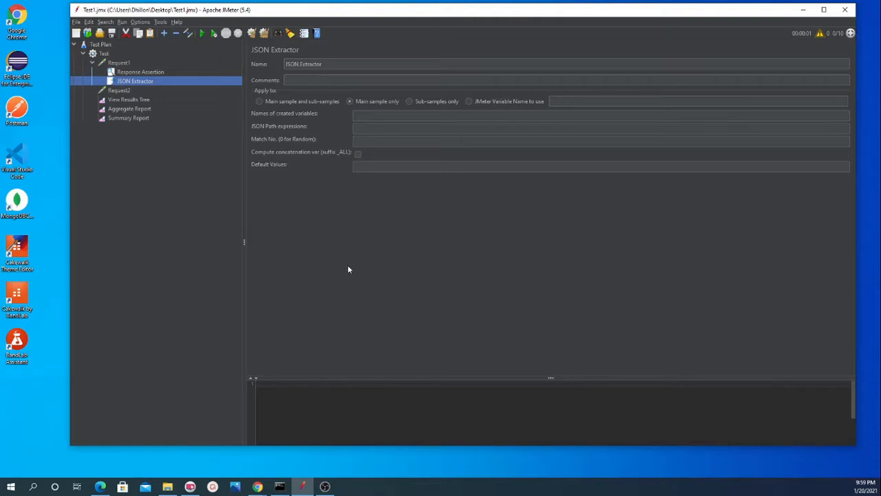
# Step: Run the test plan and highlight the value of the test argument in Request1's response body
pyautogui.click(124, 100)
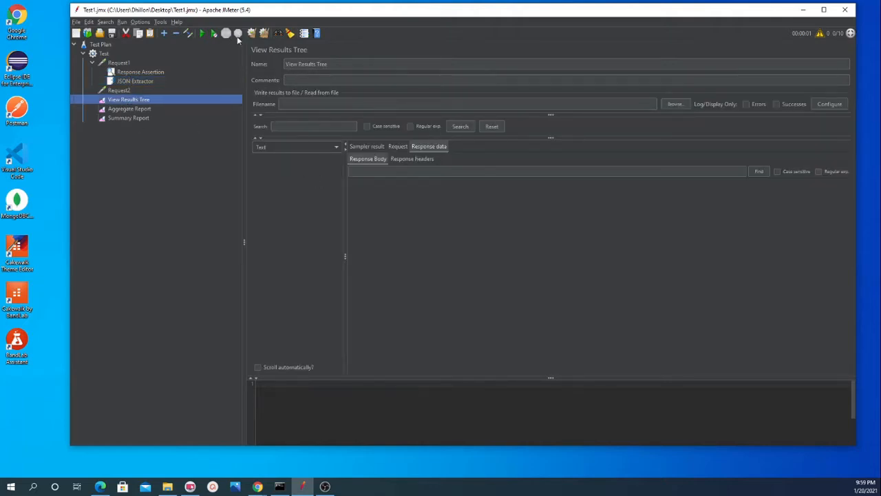
pyautogui.click(202, 33)
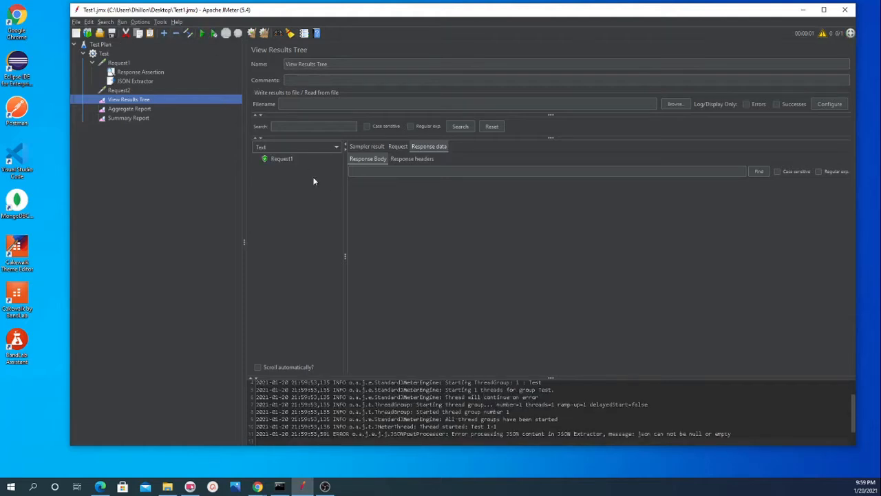
pyautogui.click(281, 159)
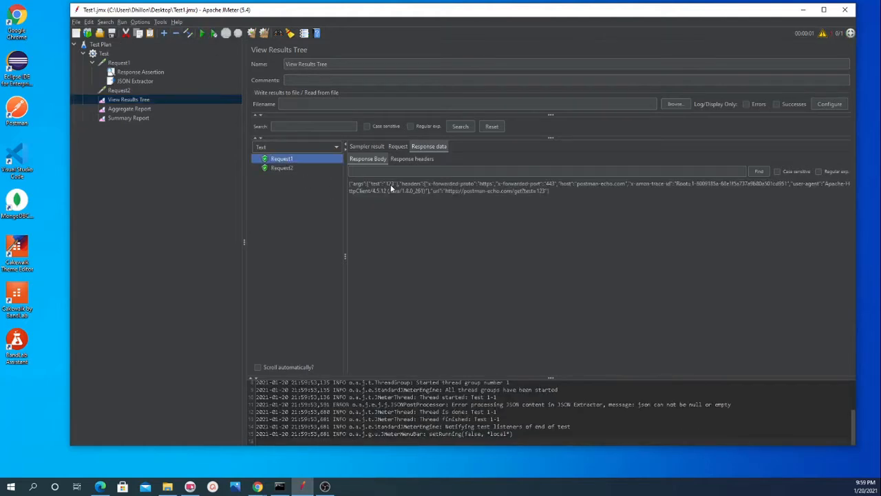
pyautogui.click(392, 187)
pyautogui.moveTo(377, 184); pyautogui.dragTo(392, 190)
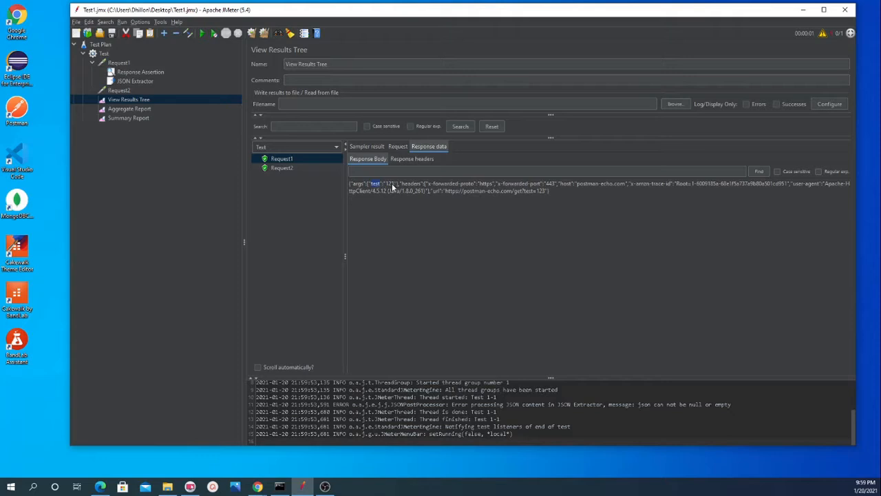
pyautogui.doubleClick(391, 185)
# Step: Switch to the Chrome window showing Postman's Mocking with examples page and move it so the response body is partly uncovered
pyautogui.click(260, 488)
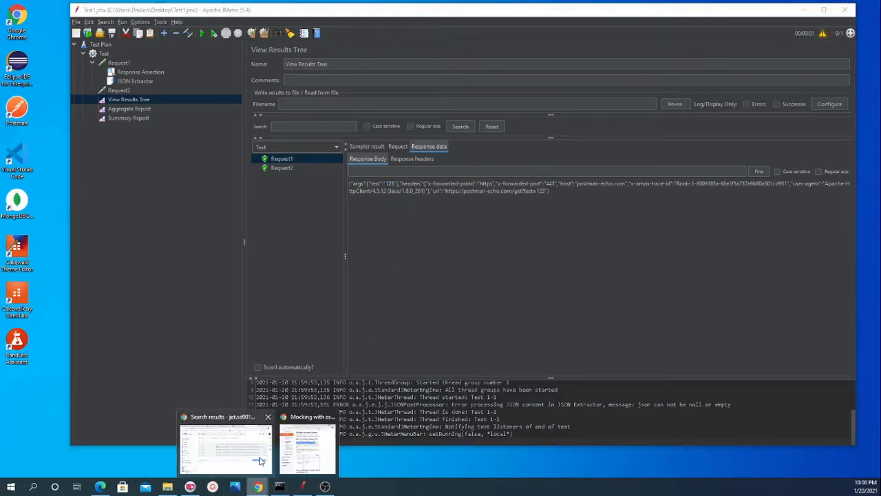
pyautogui.click(306, 448)
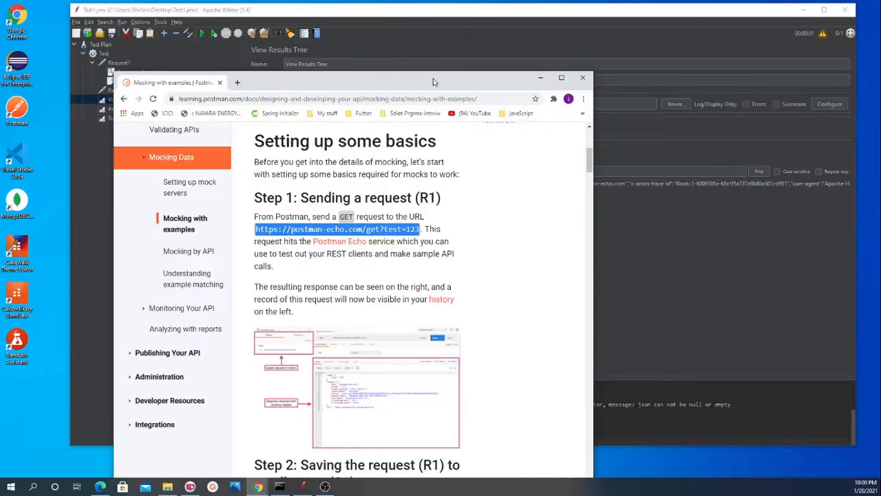
pyautogui.moveTo(426, 22); pyautogui.dragTo(317, 71)
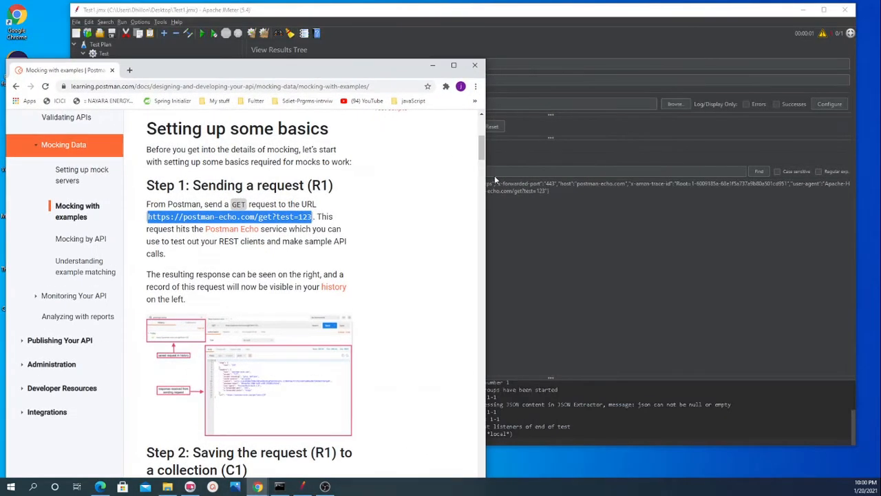
# Step: Copy Request1's whole response body from JMeter, then search Google in a new Chrome tab for "json formatter"
pyautogui.click(552, 203)
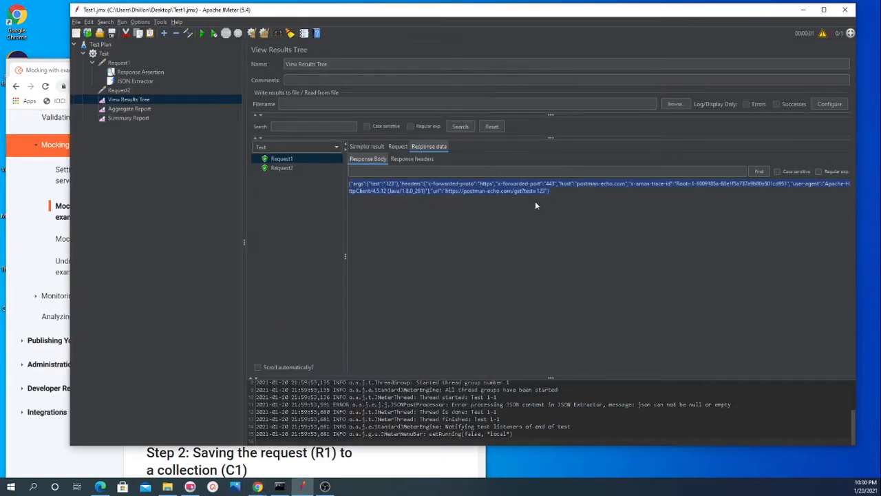
pyautogui.click(24, 197)
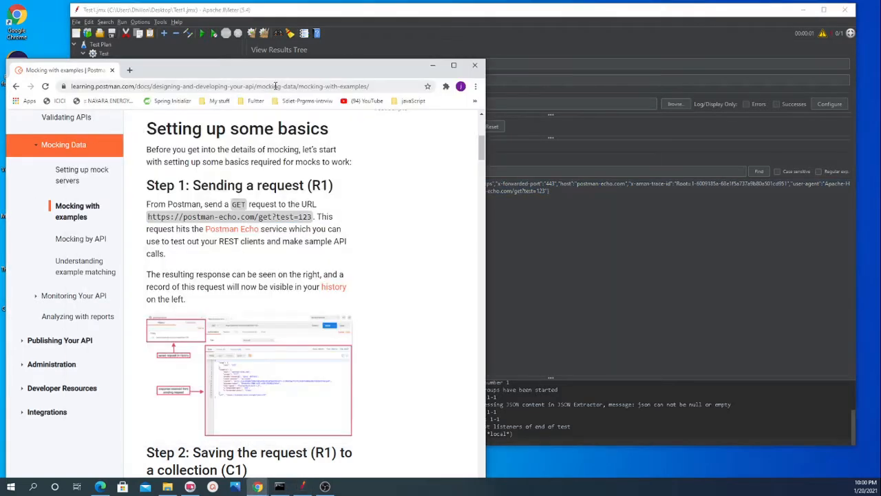
pyautogui.click(130, 69)
pyautogui.write('json')
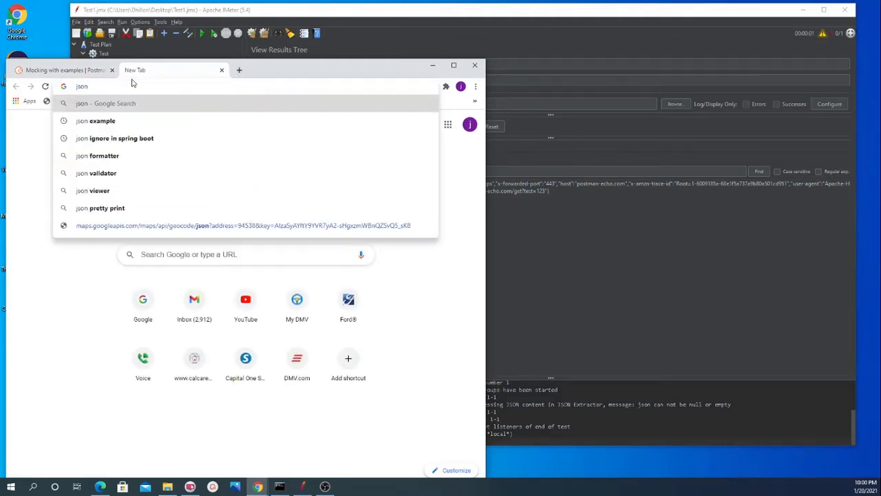
pyautogui.press('Down')
pyautogui.press('Down')
pyautogui.press('Down')
pyautogui.press('Down')
pyautogui.press('Down')
pyautogui.press('Up')
pyautogui.press('Up')
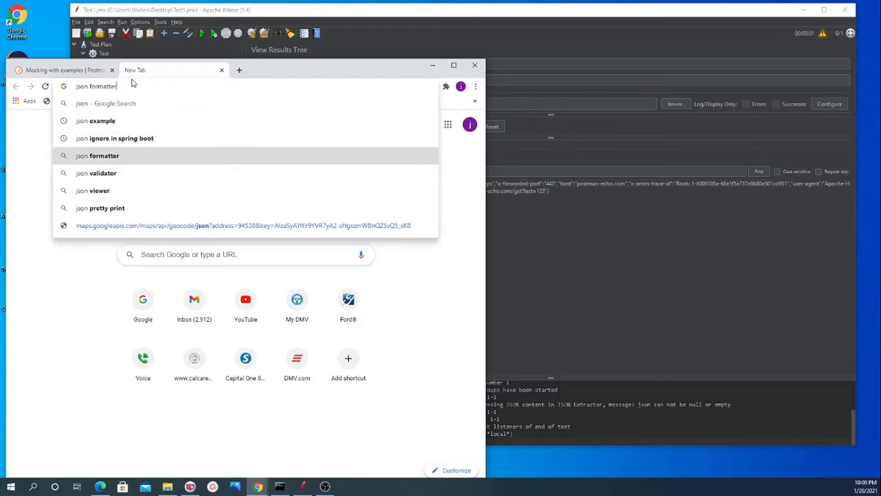
pyautogui.press('Return')
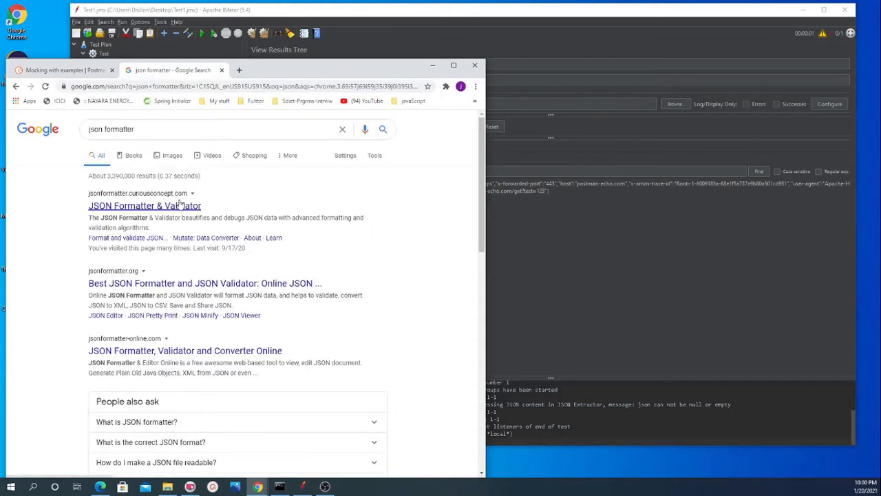
# Step: Open the JSON Formatter & Validator site and format the copied response body there
pyautogui.click(178, 205)
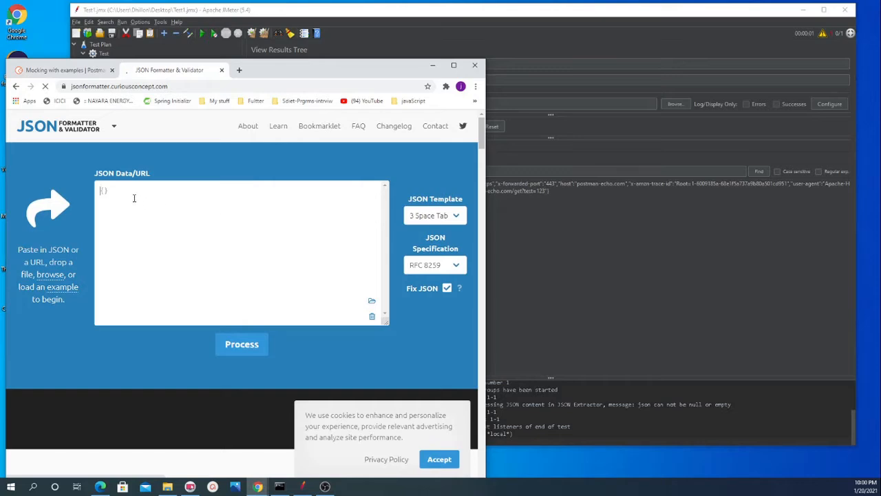
pyautogui.hotkey('ctrl', 'v')
pyautogui.click(233, 347)
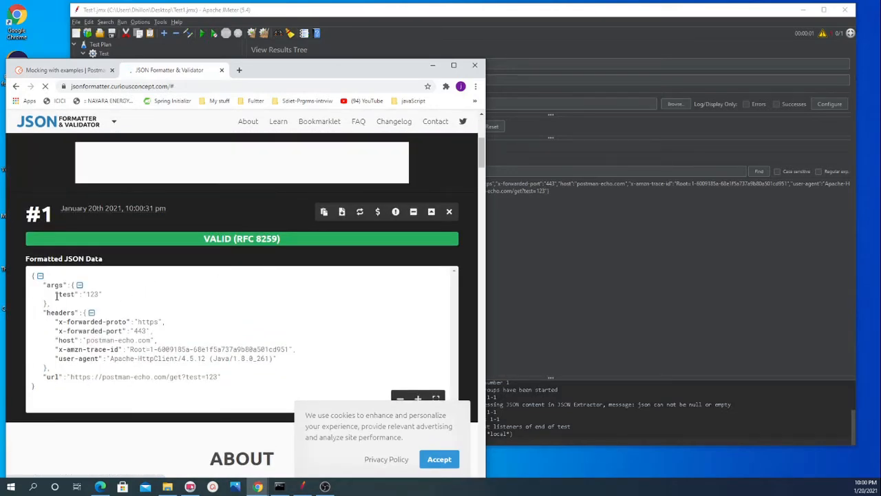
# Step: Examine the formatted JSON, highlighting the args object, its test key and that key's value
pyautogui.doubleClick(55, 285)
pyautogui.doubleClick(68, 294)
pyautogui.click(96, 294)
pyautogui.moveTo(37, 383); pyautogui.dragTo(27, 278)
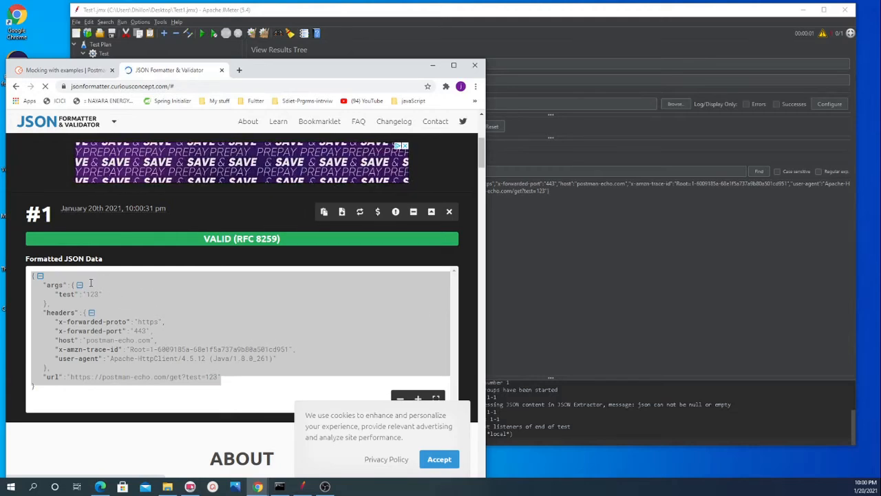
pyautogui.click(114, 289)
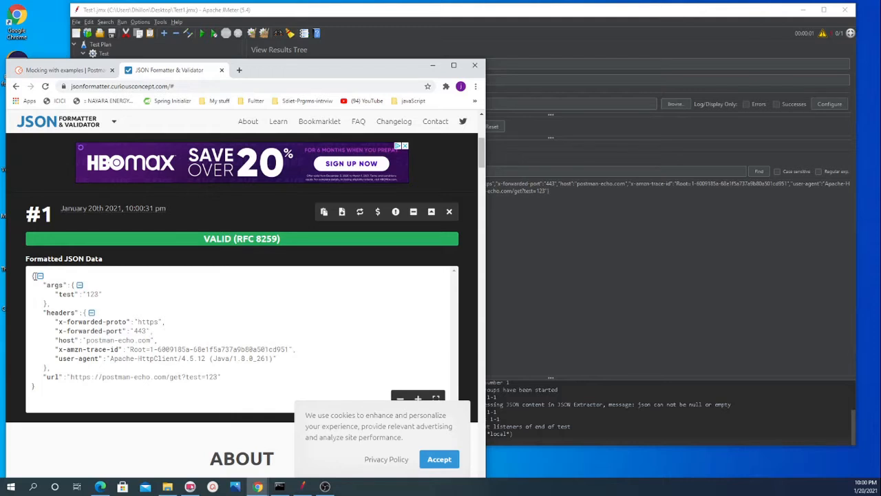
pyautogui.doubleClick(53, 285)
pyautogui.doubleClick(67, 294)
pyautogui.doubleClick(93, 294)
# Step: Search Google in a new tab for "extract jason in jmeter" and open OctoPerf's article on extracting data from Json responses
pyautogui.click(239, 69)
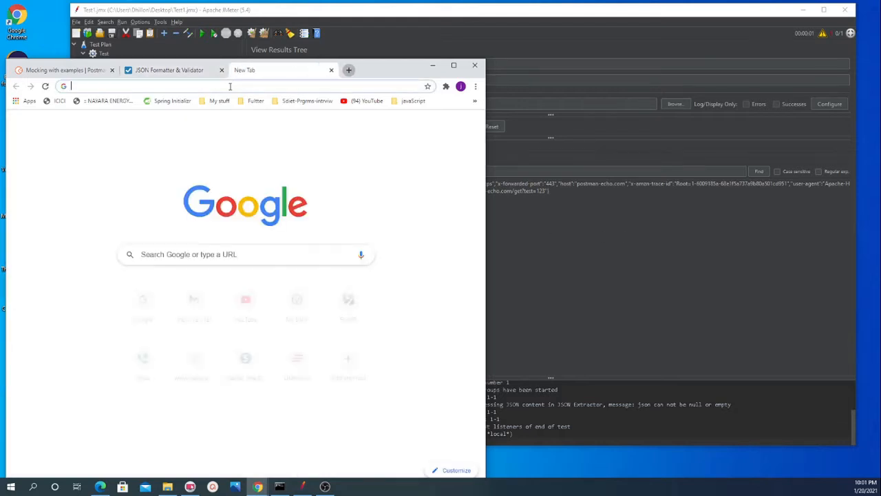
pyautogui.click(208, 252)
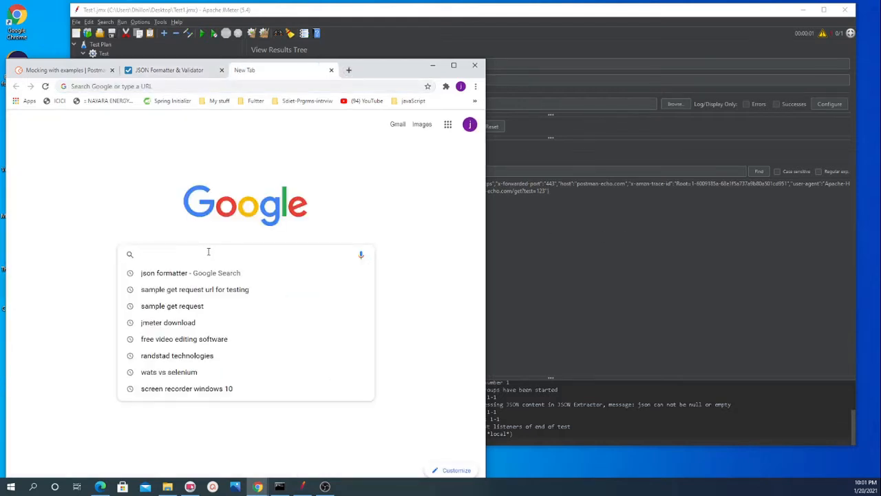
pyautogui.write('extr')
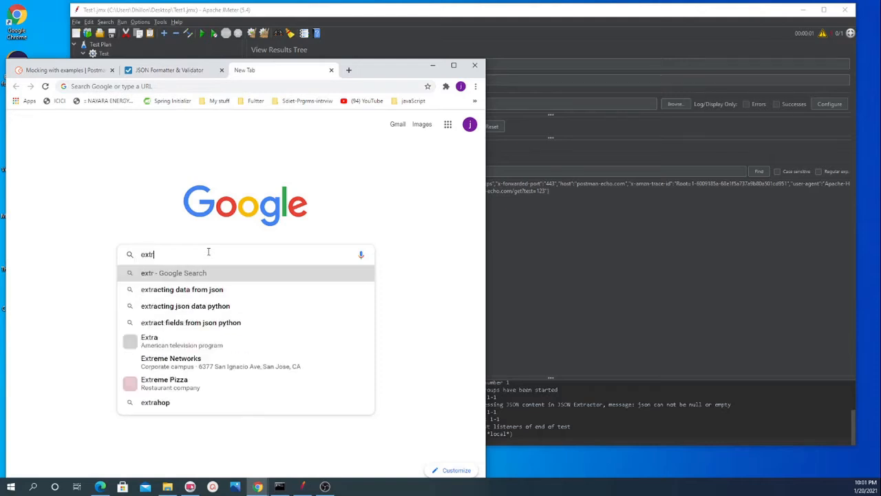
pyautogui.write('act jason')
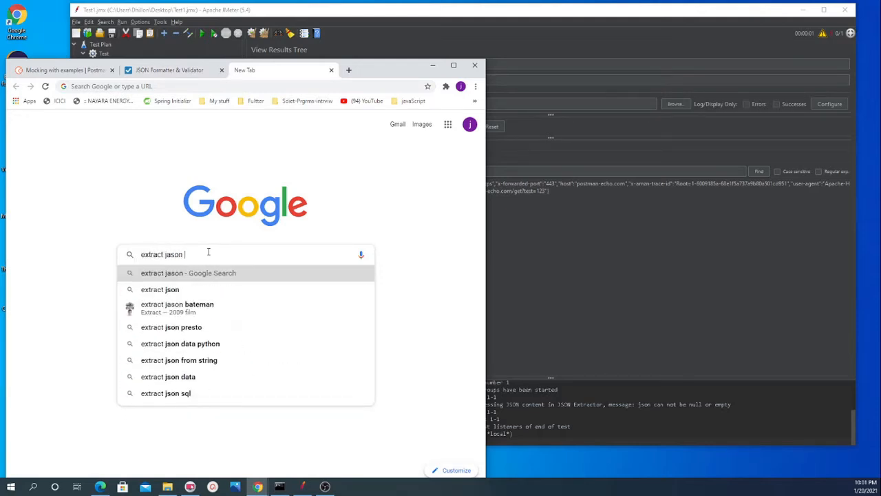
pyautogui.write(' in jmeter')
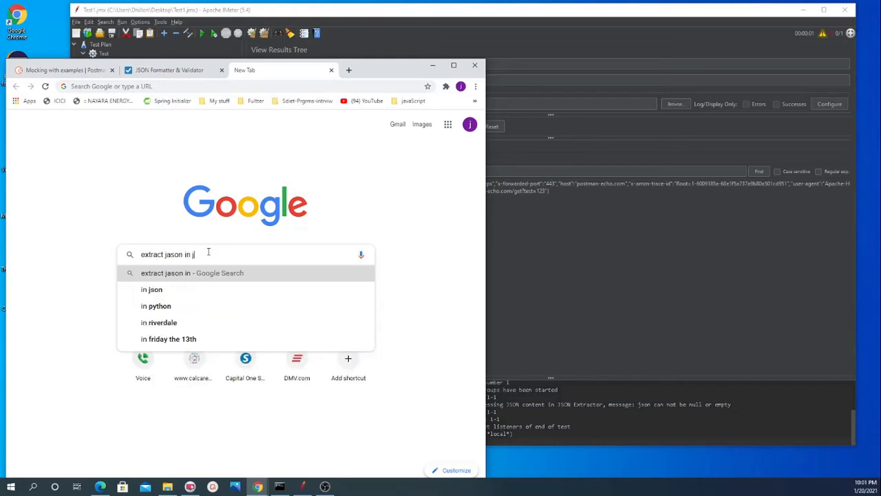
pyautogui.press('Return')
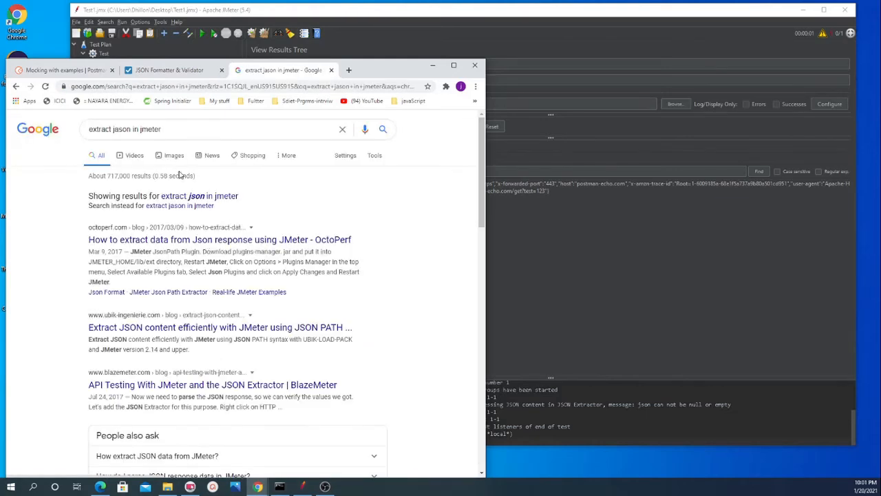
pyautogui.click(191, 240)
# Step: Read the article's Example Json Paths table and highlight the $.store.* expression
pyautogui.scroll(-5, 233, 344)
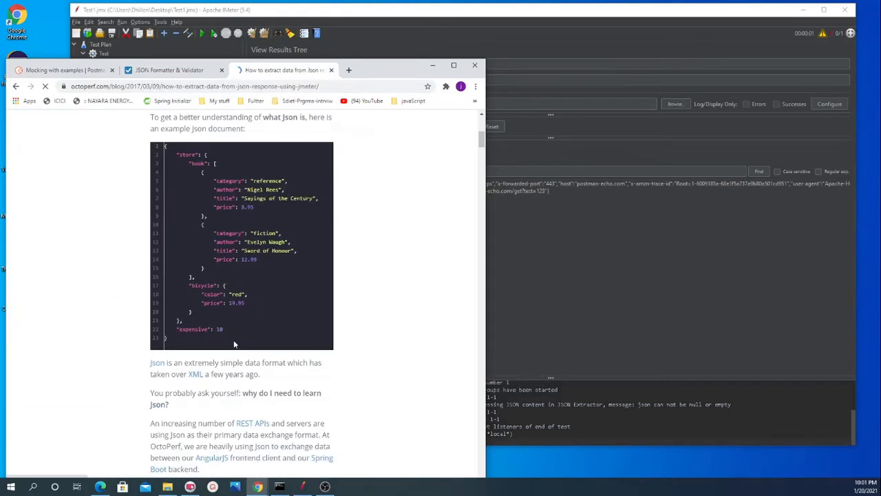
pyautogui.scroll(-5, 233, 341)
pyautogui.scroll(-10, 230, 337)
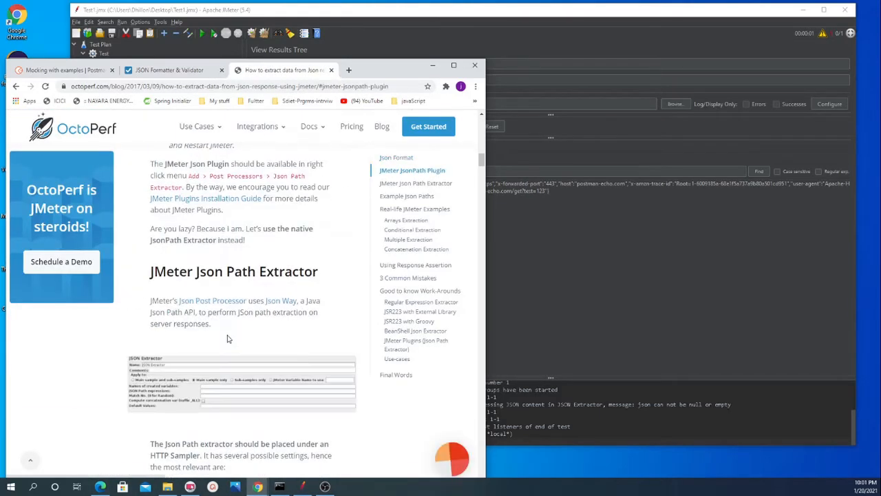
pyautogui.scroll(-2, 228, 335)
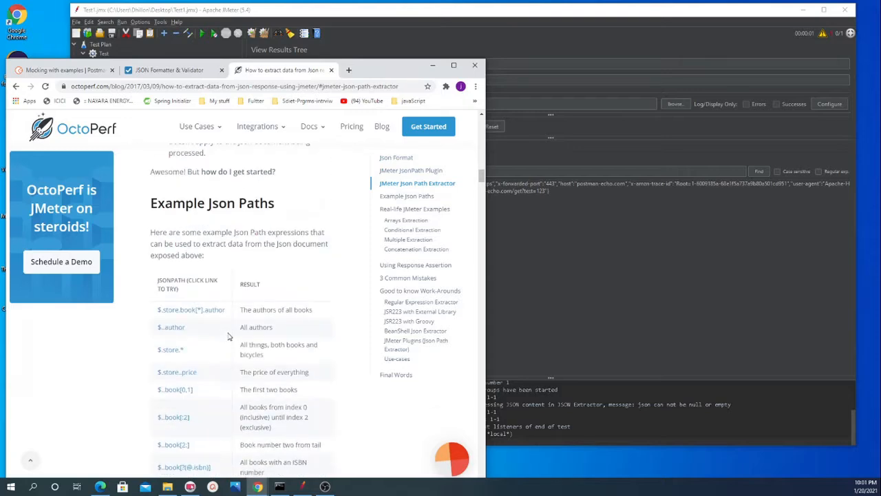
pyautogui.scroll(-2, 229, 330)
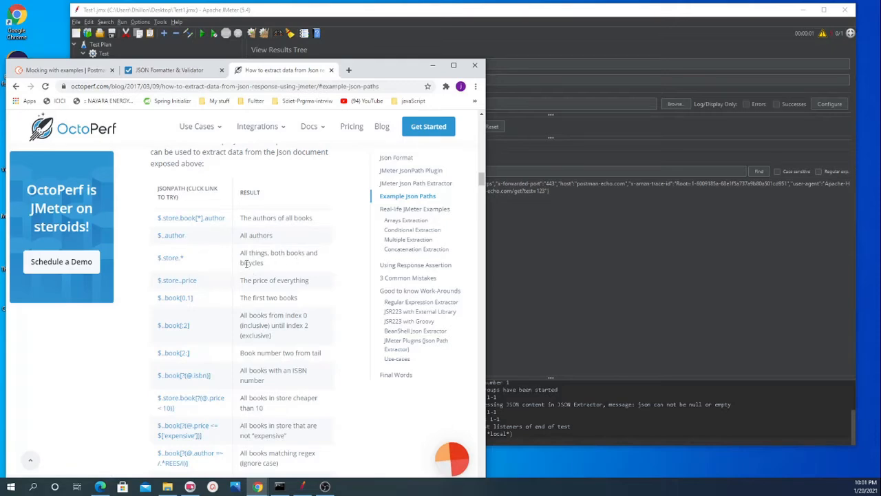
pyautogui.scroll(8, 249, 263)
pyautogui.scroll(-5, 248, 268)
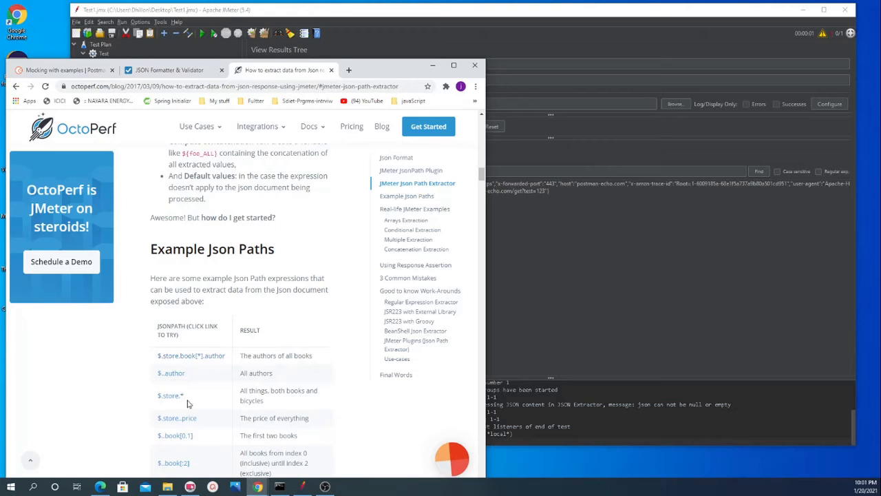
pyautogui.scroll(-2, 194, 375)
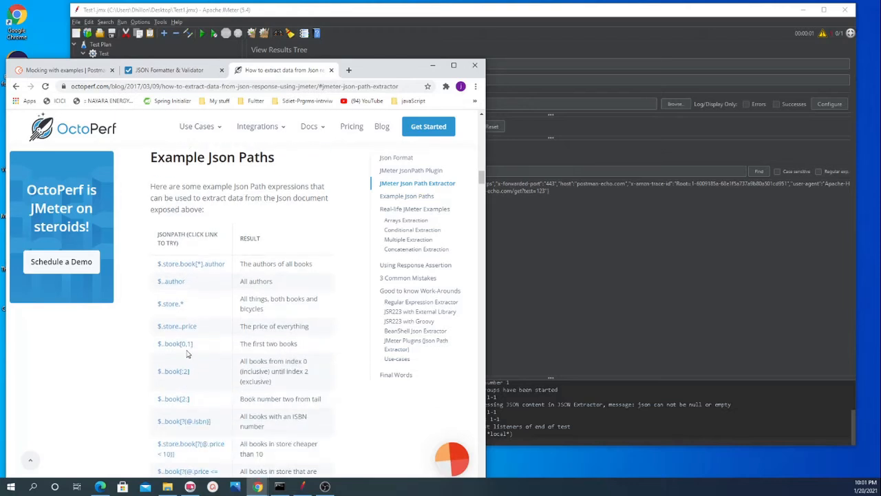
pyautogui.scroll(-2, 204, 349)
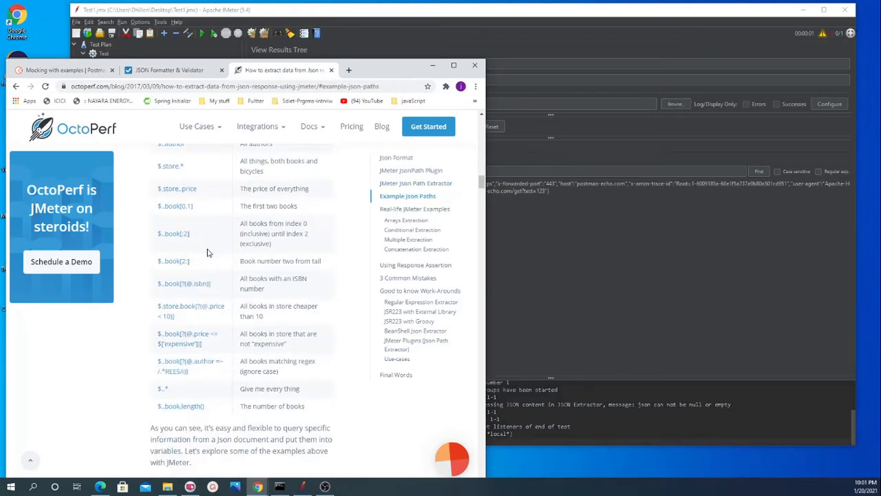
pyautogui.scroll(3, 208, 262)
pyautogui.moveTo(187, 349); pyautogui.dragTo(158, 351)
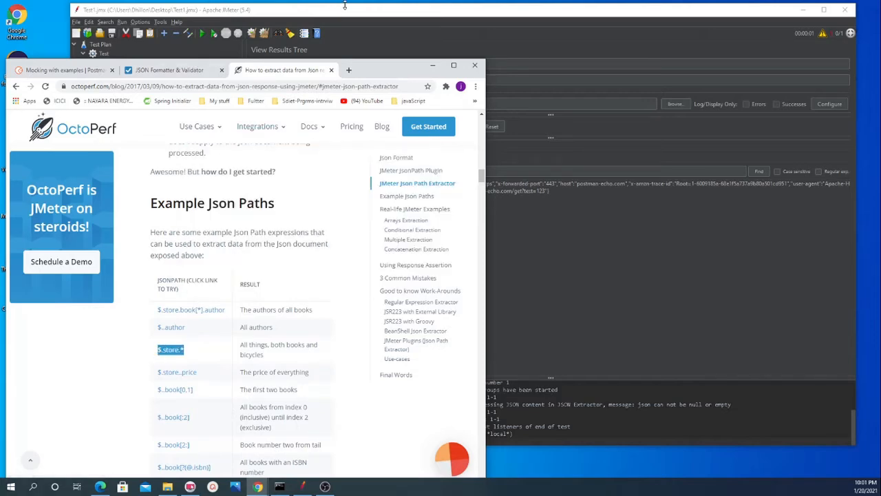
# Step: Switch to JMeter and set the JSON Extractor's created variable name to sampleVariable
pyautogui.click(272, 40)
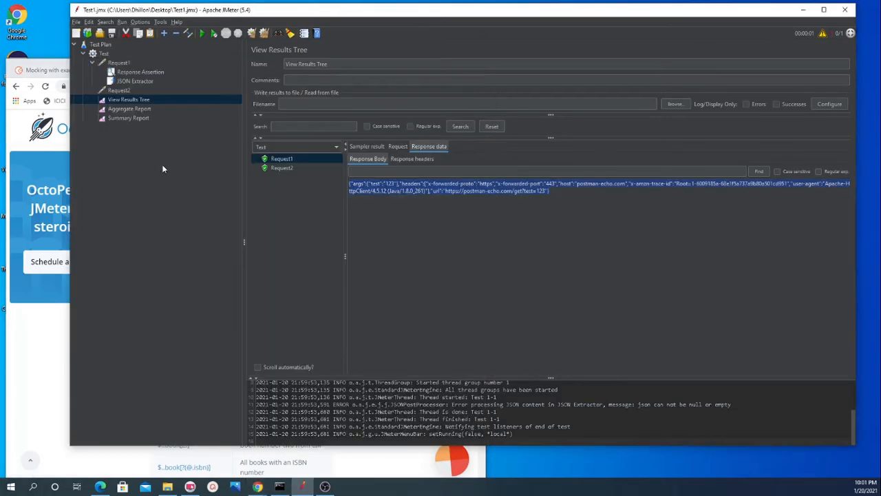
pyautogui.click(129, 81)
pyautogui.click(383, 116)
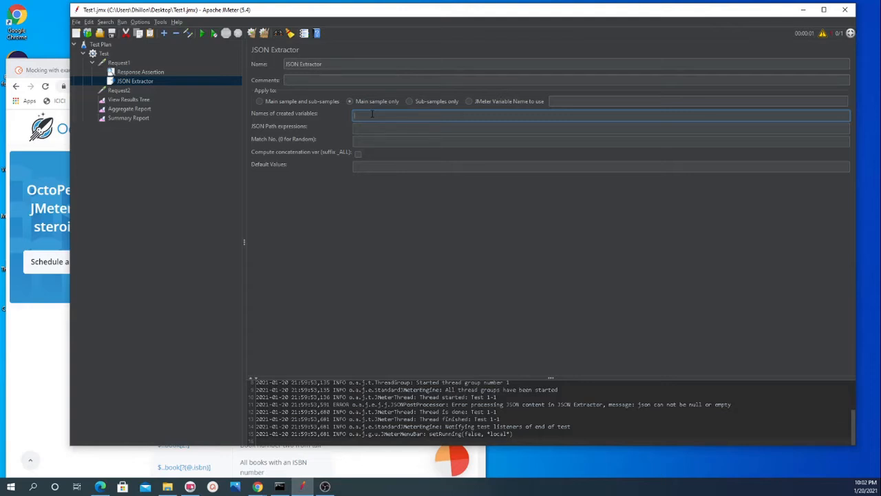
pyautogui.write('Samam')
pyautogui.press('BackSpace')
pyautogui.press('BackSpace')
pyautogui.press('BackSpace')
pyautogui.write('Variable')
# Step: Return to the formatted JSON in Chrome and trace the path from args through test to its value
pyautogui.click(39, 387)
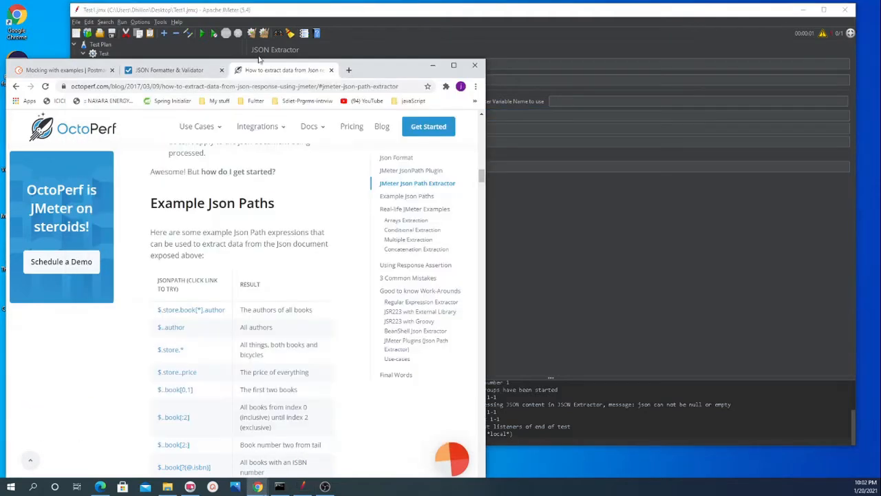
pyautogui.click(172, 70)
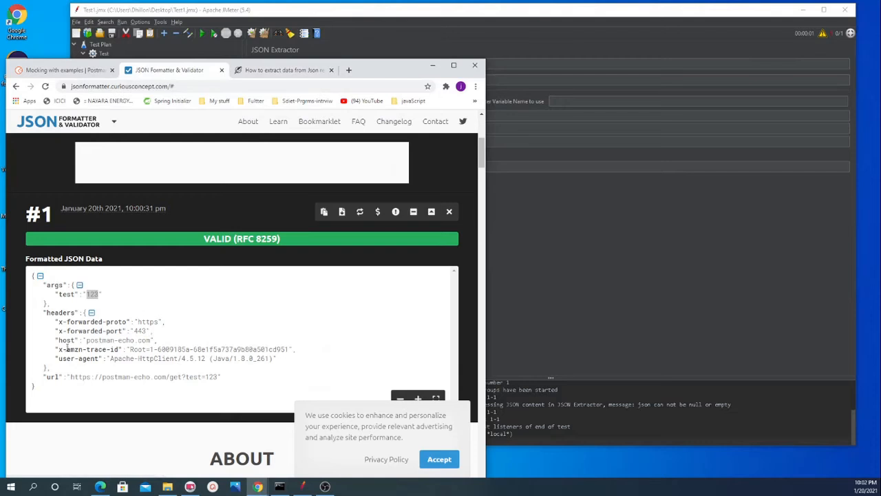
pyautogui.doubleClick(64, 294)
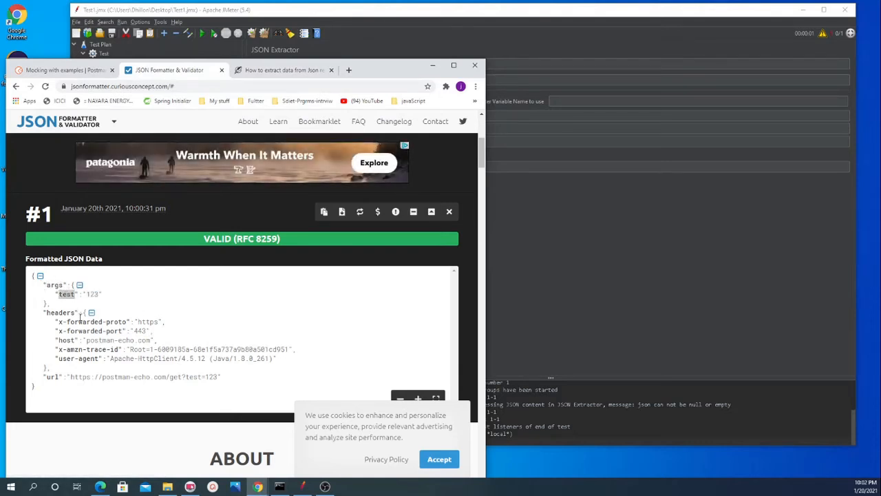
pyautogui.click(56, 286)
pyautogui.doubleClick(56, 285)
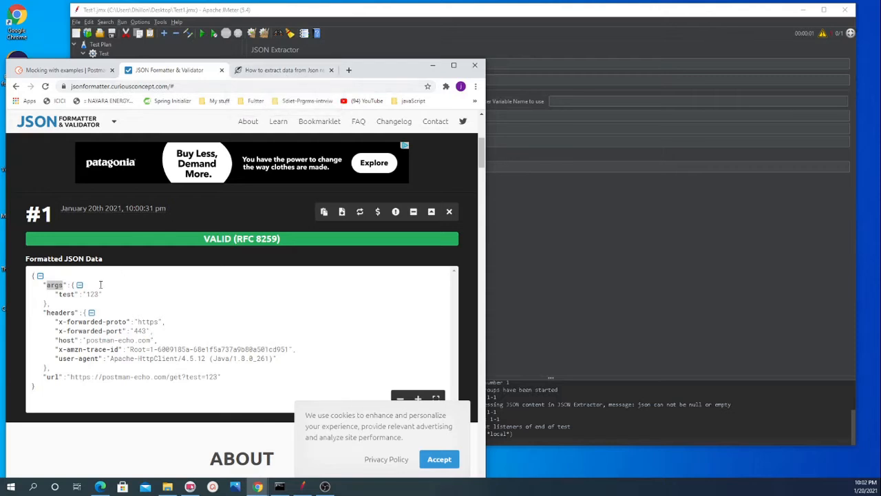
pyautogui.doubleClick(55, 285)
pyautogui.doubleClick(66, 294)
pyautogui.click(92, 294)
pyautogui.doubleClick(92, 294)
# Step: Switch to JMeter and show Request1's result in View Results Tree with the JSON Path Tester
pyautogui.click(612, 6)
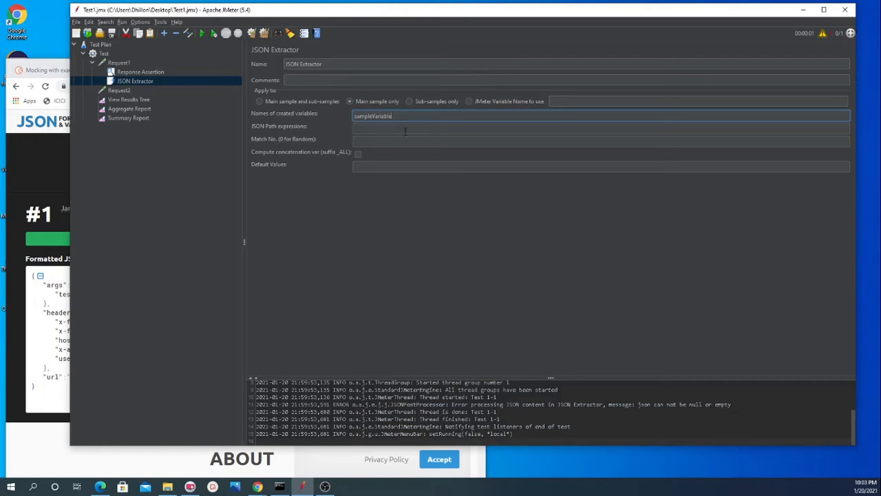
pyautogui.click(130, 100)
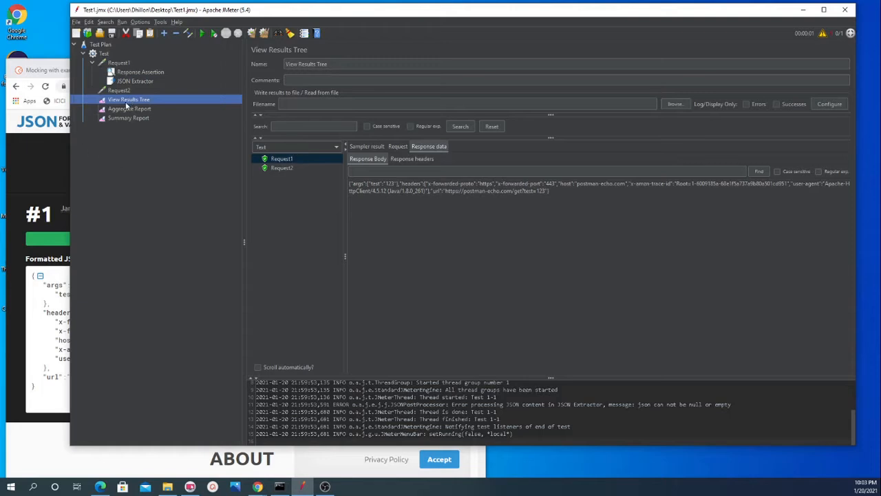
pyautogui.click(321, 145)
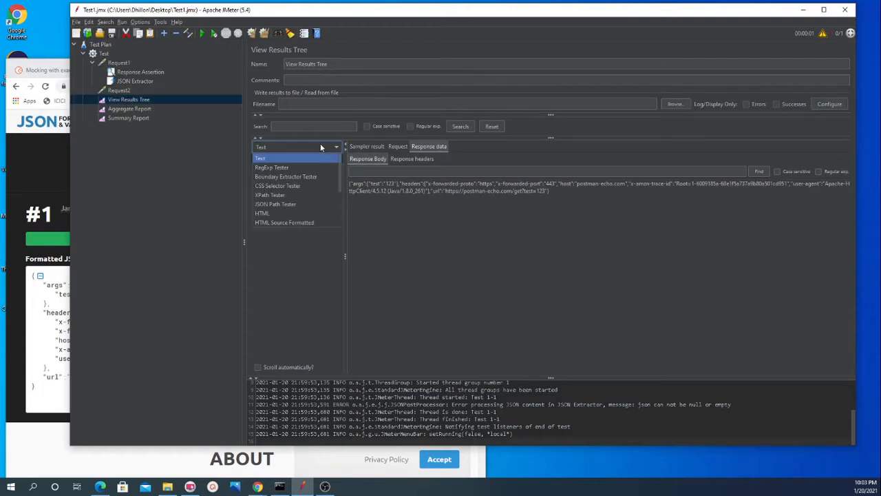
pyautogui.click(268, 204)
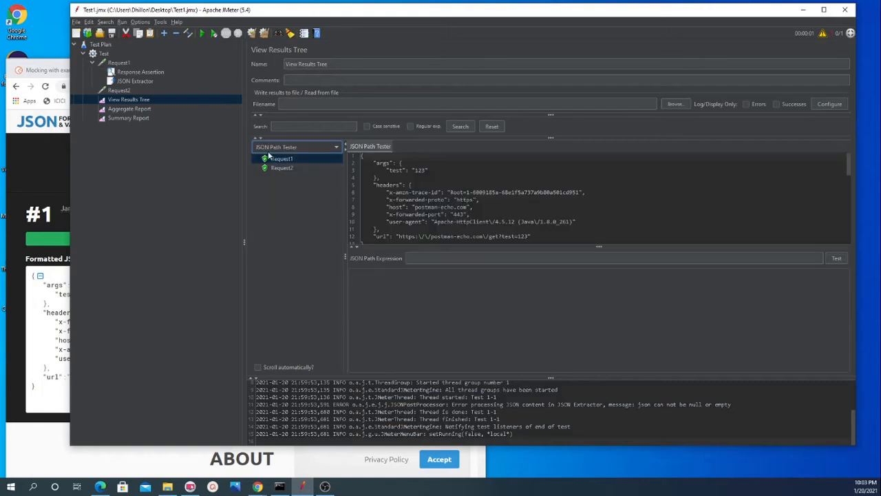
# Step: Test the JSON Path expression $.args against Request1's response
pyautogui.click(526, 258)
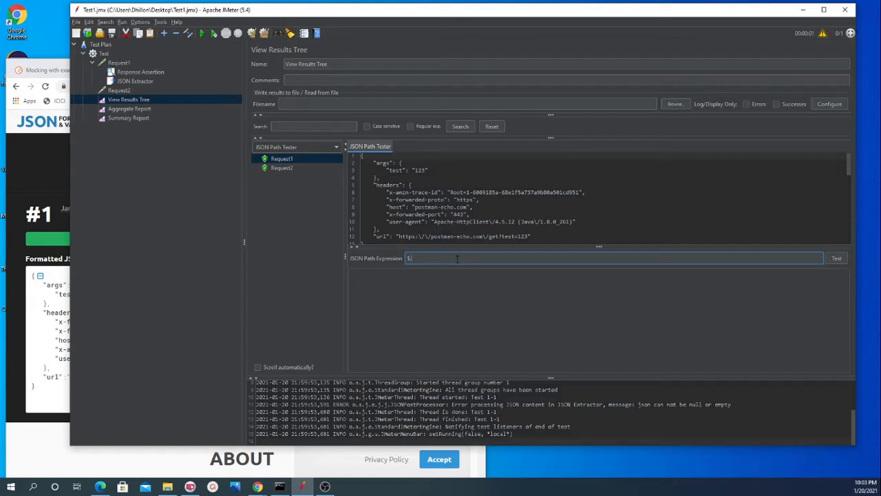
pyautogui.write('args')
pyautogui.click(839, 259)
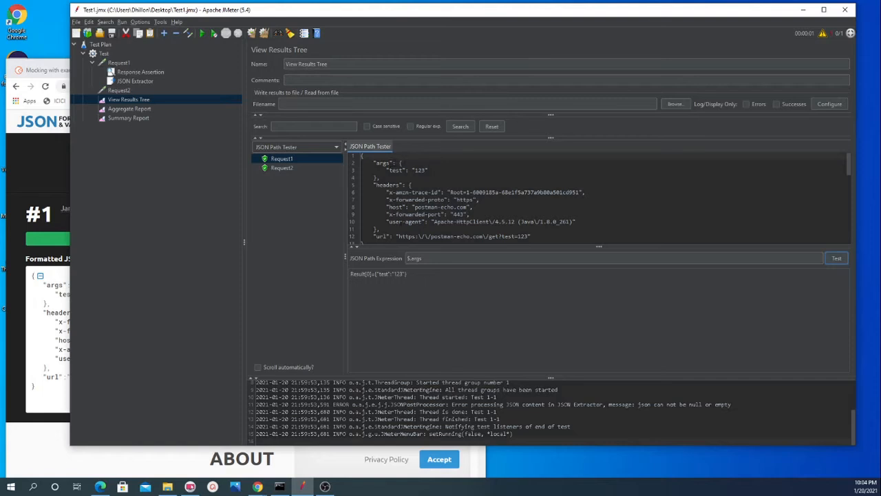
# Step: Examine the args object in Request1's response against the $.args expression
pyautogui.click(425, 258)
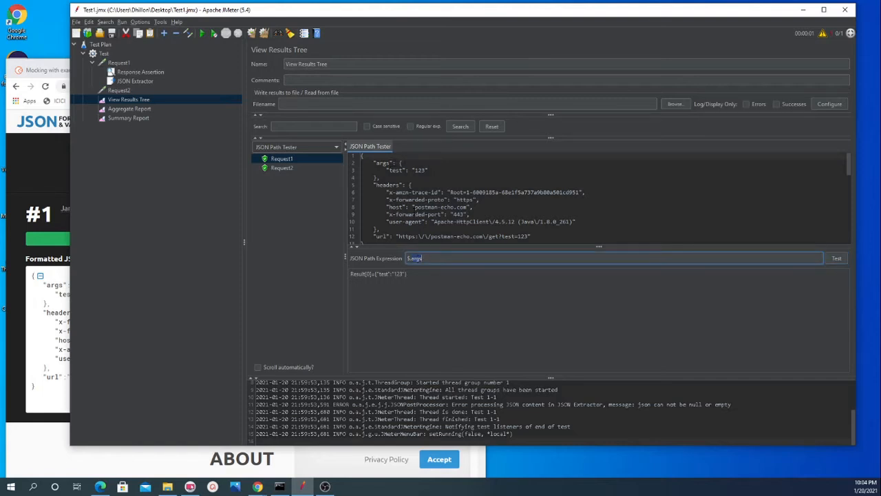
pyautogui.doubleClick(382, 163)
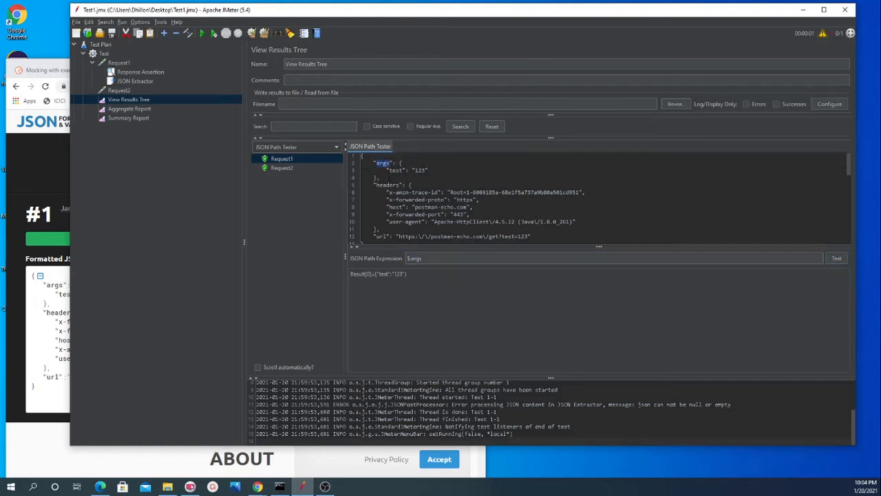
pyautogui.moveTo(395, 163)
pyautogui.mouseDown()
pyautogui.moveTo(404, 164)
pyautogui.moveTo(380, 177)
pyautogui.moveTo(387, 164)
pyautogui.moveTo(363, 159)
pyautogui.moveTo(399, 163)
pyautogui.mouseUp()
pyautogui.click(400, 157)
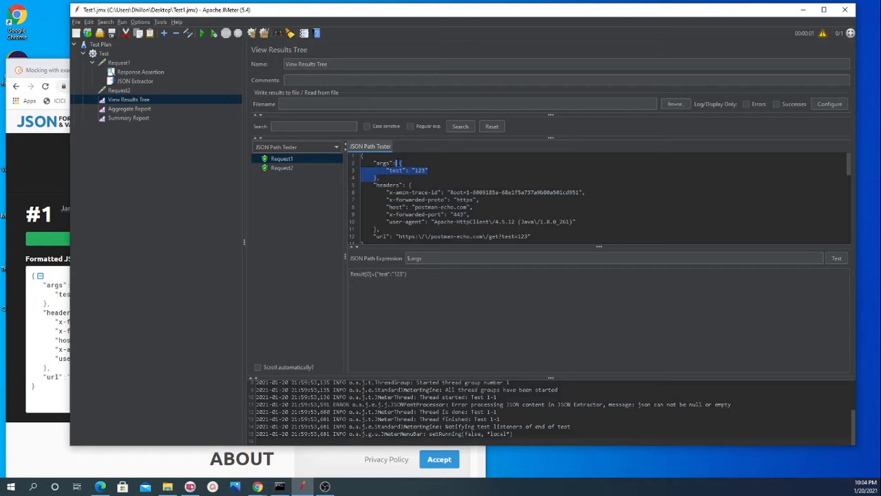
pyautogui.click(396, 163)
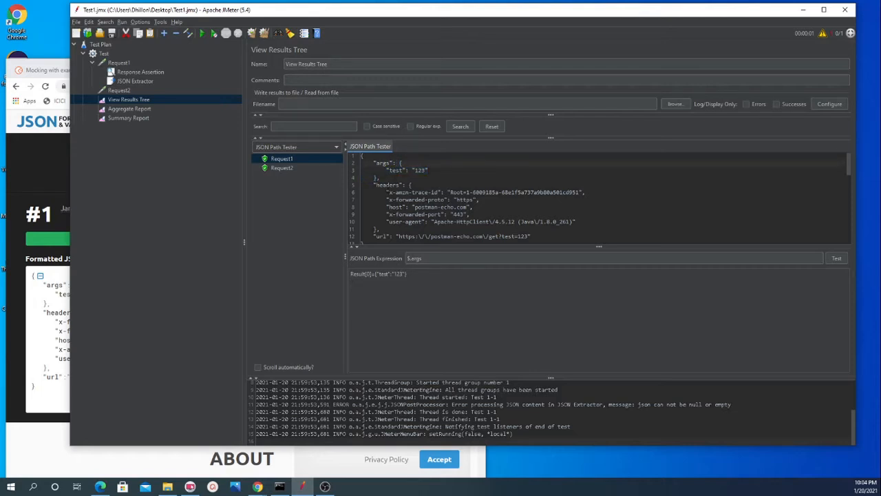
# Step: Test the JSON Path expression $.headers against Request1's response and compare the result with the headers object
pyautogui.doubleClick(388, 186)
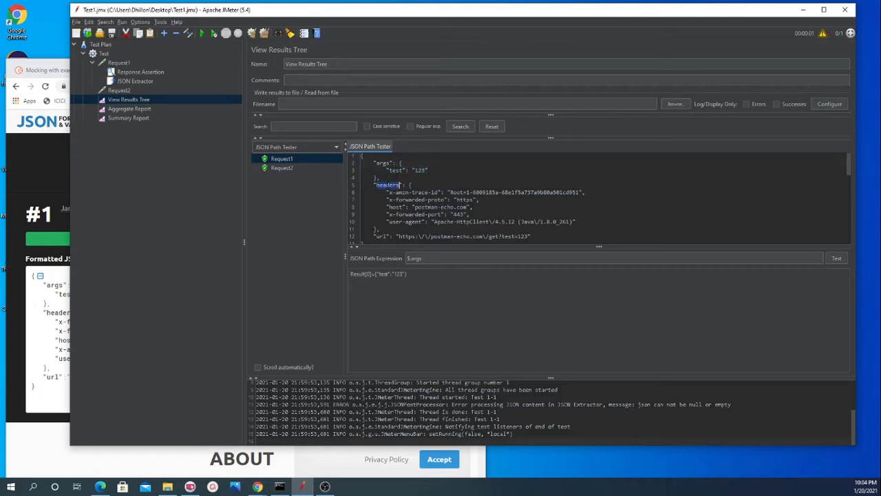
pyautogui.doubleClick(417, 258)
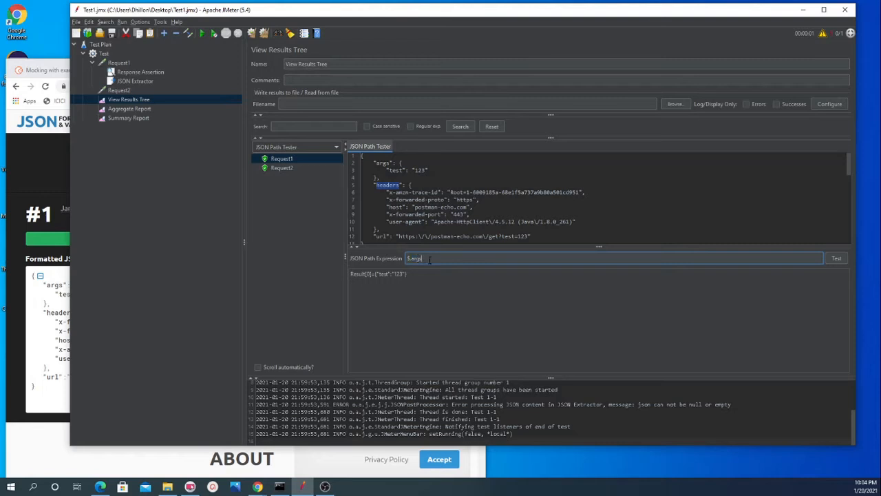
pyautogui.click(424, 258)
pyautogui.press('BackSpace')
pyautogui.press('BackSpace')
pyautogui.press('BackSpace')
pyautogui.press('BackSpace')
pyautogui.write('headers')
pyautogui.scroll(-1, 471, 221)
pyautogui.moveTo(379, 207); pyautogui.dragTo(410, 162)
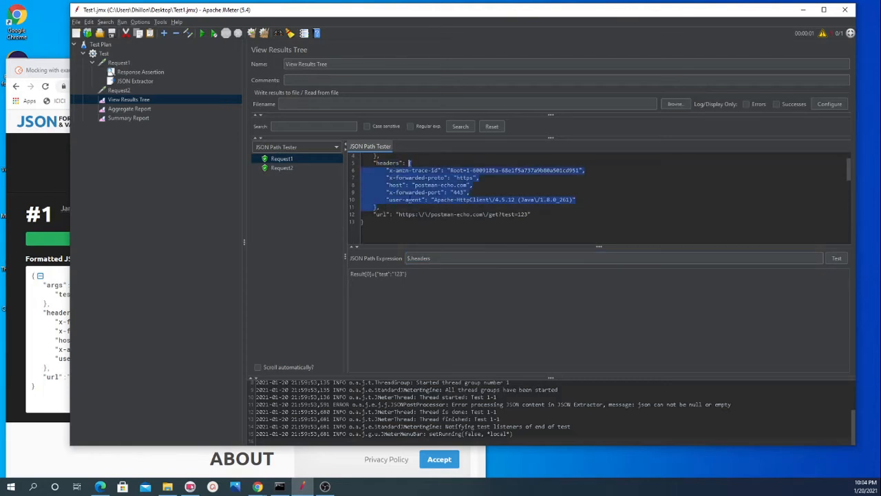
pyautogui.click(837, 258)
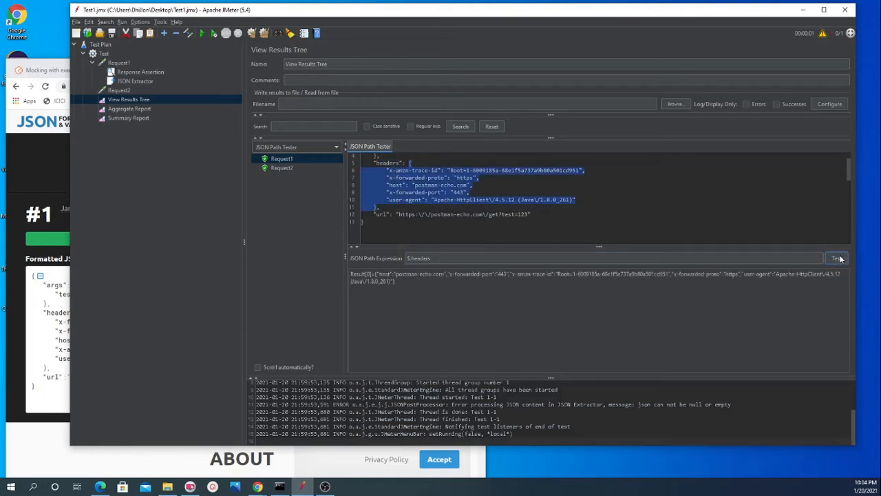
pyautogui.click(391, 279)
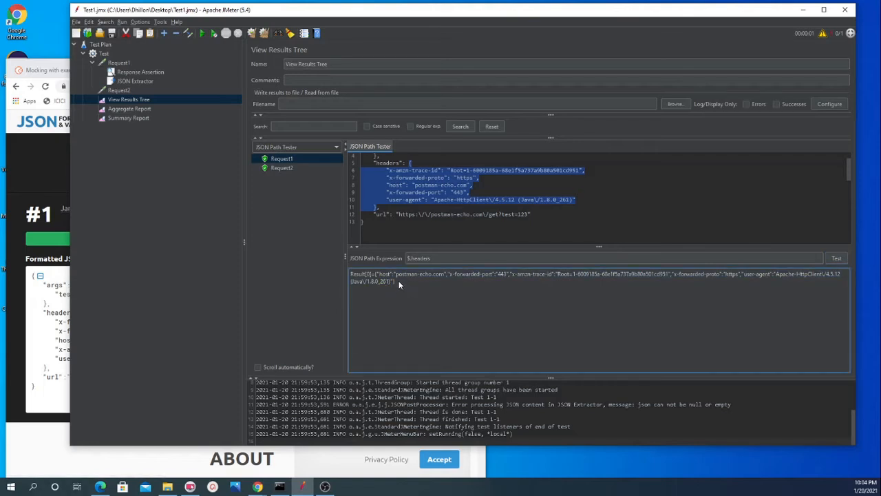
pyautogui.hotkey('ctrl', 'a')
pyautogui.scroll(1, 490, 221)
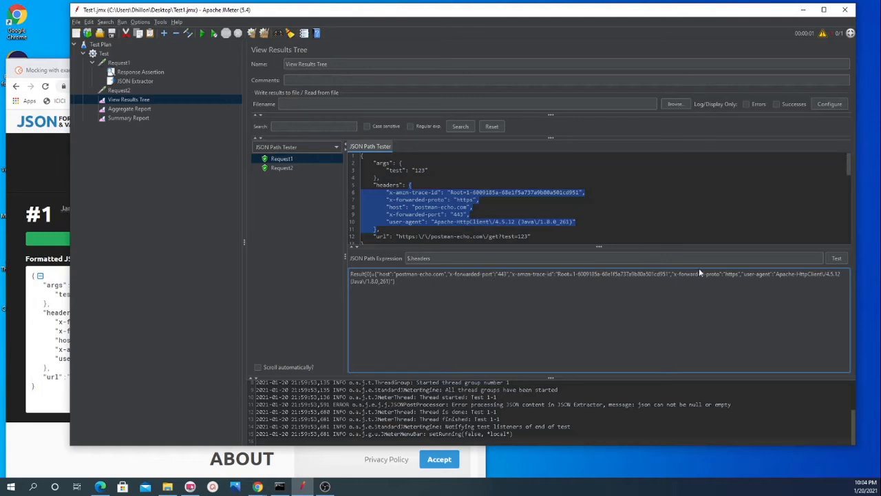
pyautogui.scroll(-1, 599, 199)
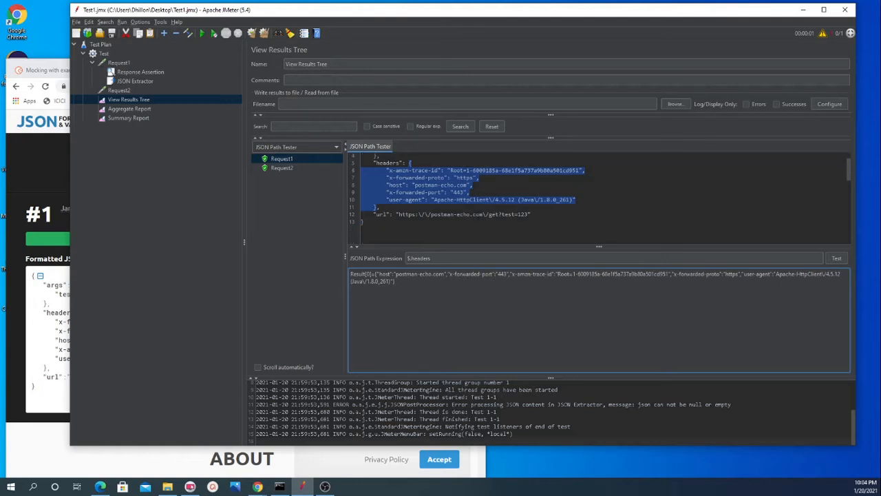
# Step: Locate the url, args and test keys in the response, and test the JSON Path expression $.args again
pyautogui.doubleClick(381, 214)
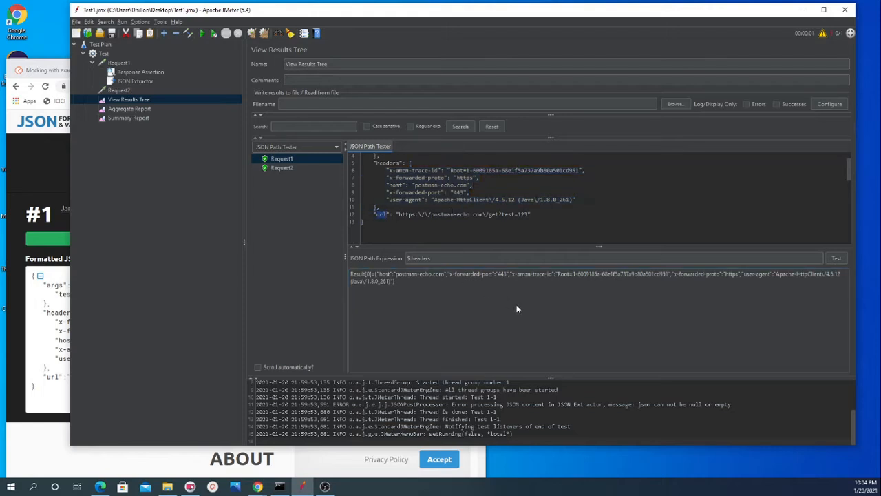
pyautogui.scroll(1, 457, 228)
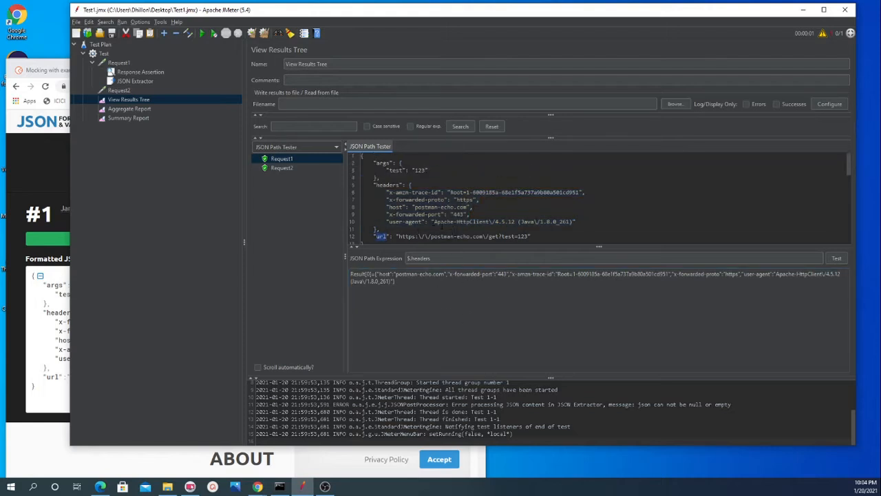
pyautogui.doubleClick(384, 163)
pyautogui.doubleClick(397, 170)
pyautogui.click(430, 259)
pyautogui.write('$.arg')
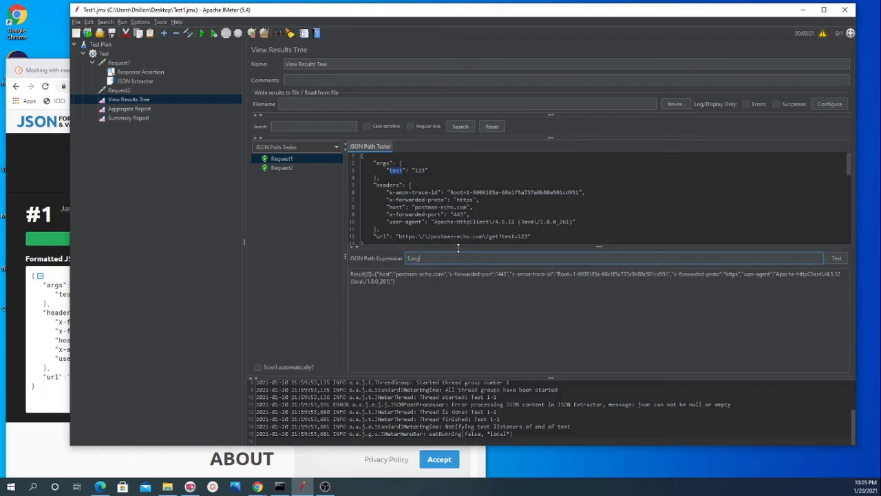
pyautogui.click(834, 258)
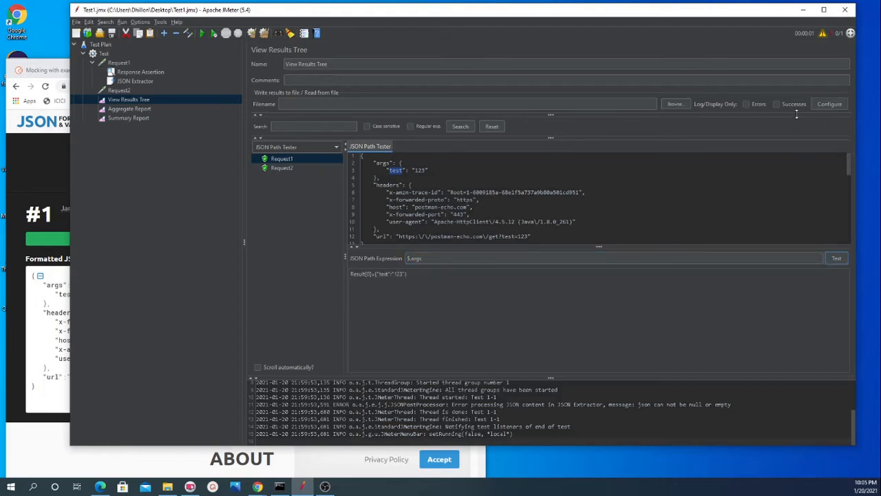
pyautogui.doubleClick(382, 275)
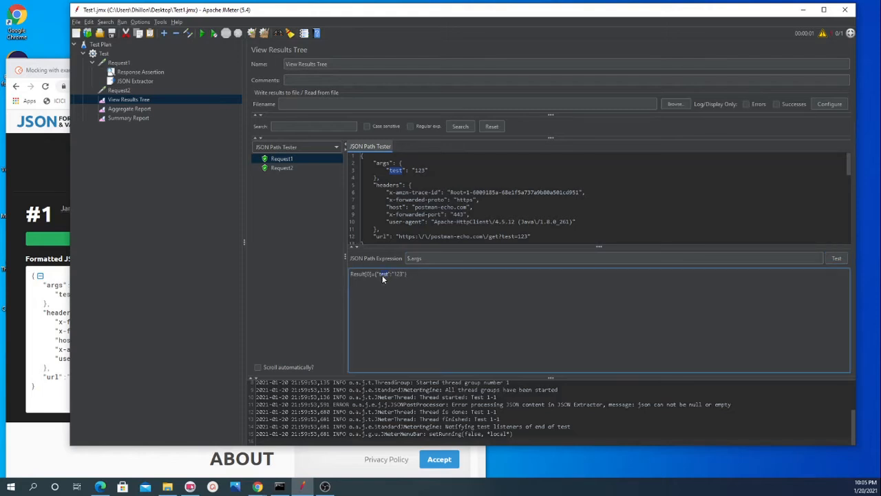
# Step: Extend the JSON Path expression to $.args.test and test it against Request1's response
pyautogui.click(426, 259)
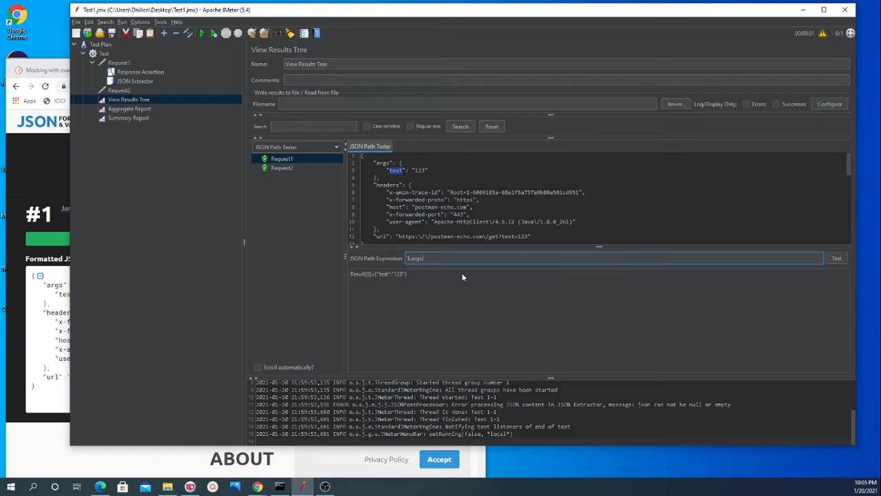
pyautogui.write('.test')
pyautogui.click(837, 258)
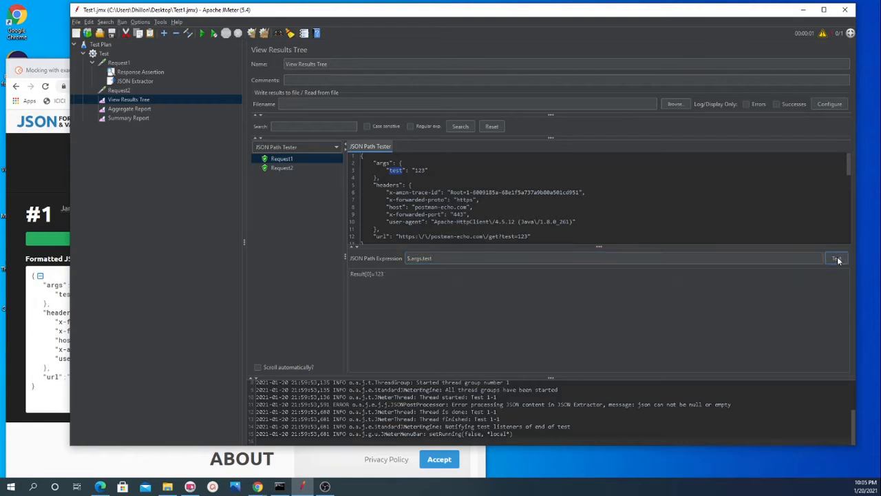
pyautogui.doubleClick(378, 273)
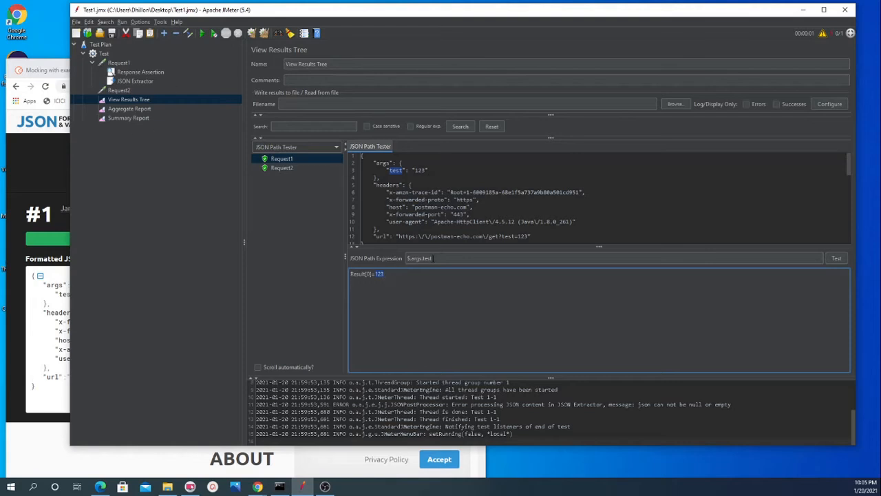
# Step: Copy the tested expression $.args.test into the JSON Extractor's JSON Path expressions, leaving the match number and default value empty
pyautogui.tripleClick(432, 258)
pyautogui.hotkey('ctrl', 'c')
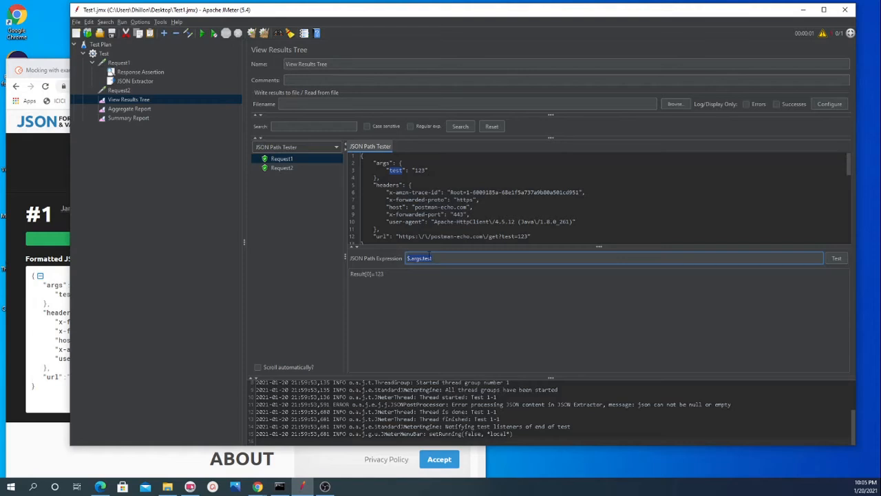
pyautogui.click(133, 81)
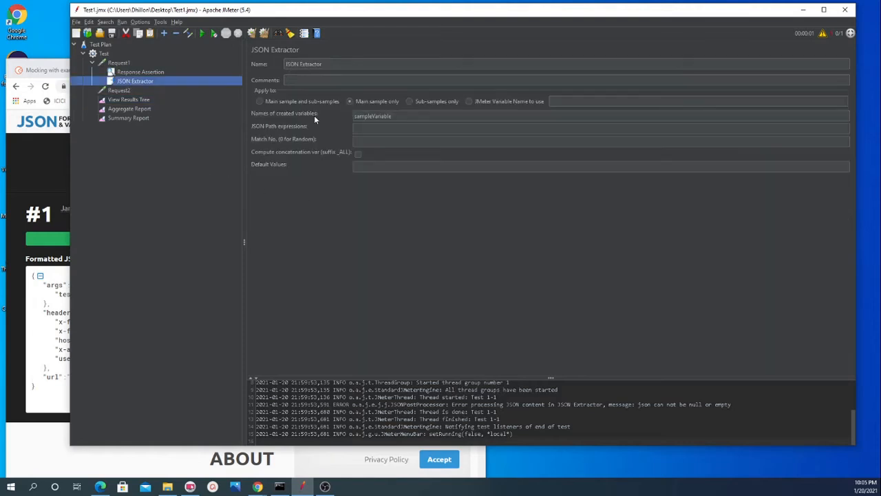
pyautogui.click(392, 127)
pyautogui.hotkey('ctrl', 'v')
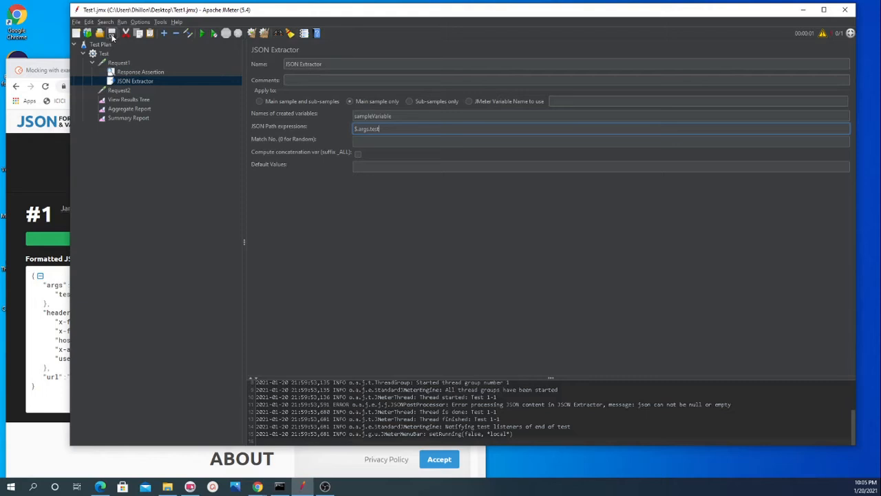
pyautogui.click(372, 165)
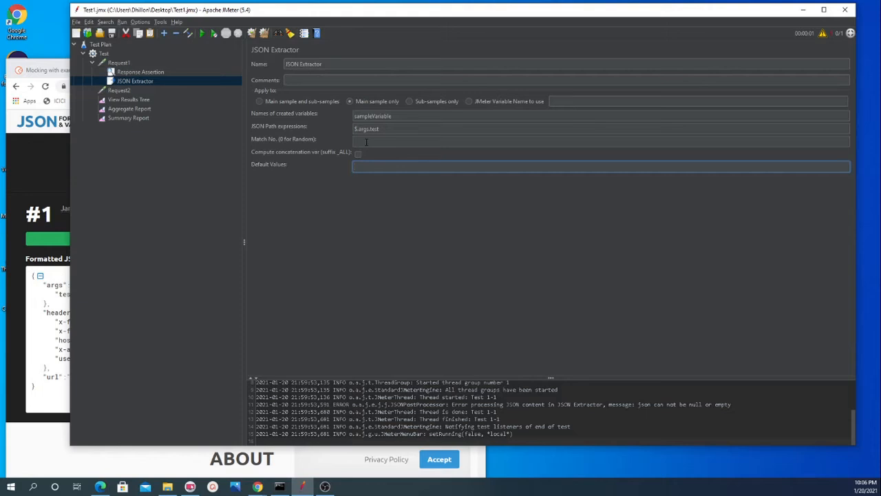
pyautogui.click(366, 142)
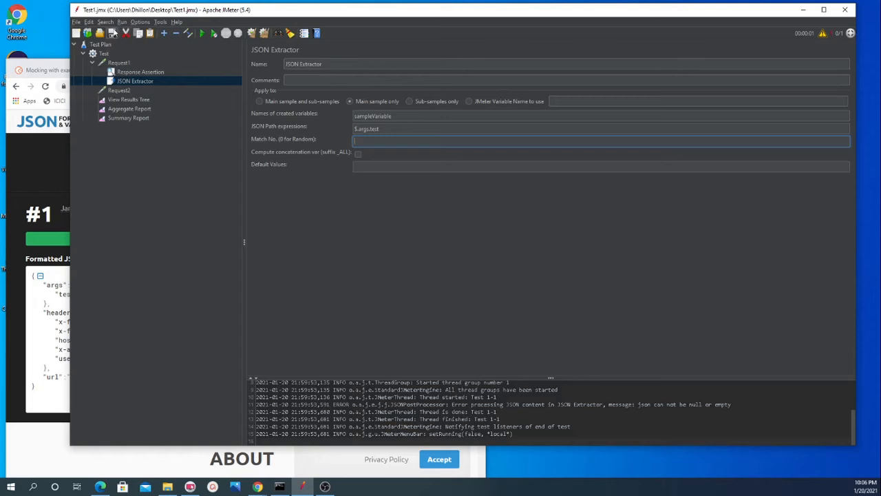
# Step: Clear all previous results, rerun the test plan and show Request1's new response in View Results Tree
pyautogui.click(264, 33)
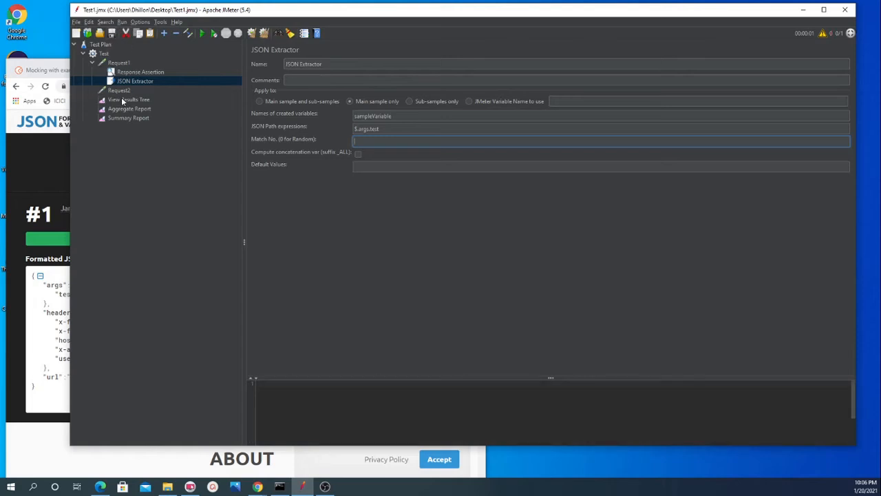
pyautogui.click(124, 100)
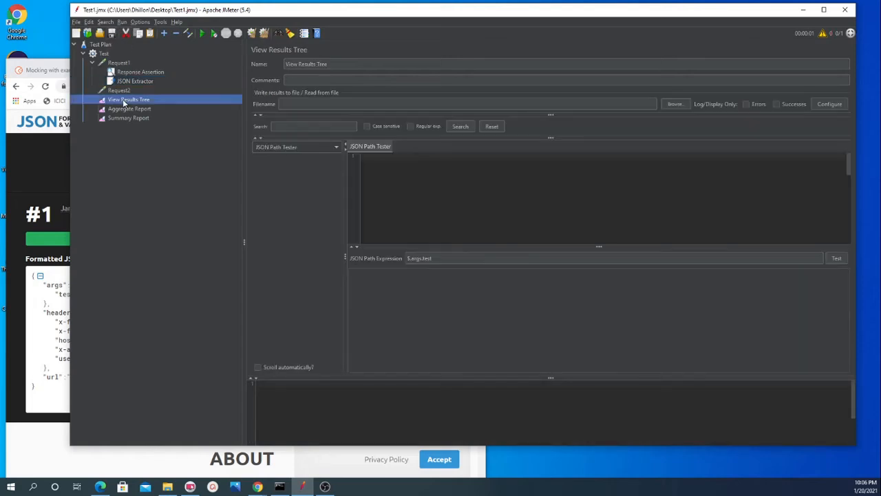
pyautogui.click(201, 33)
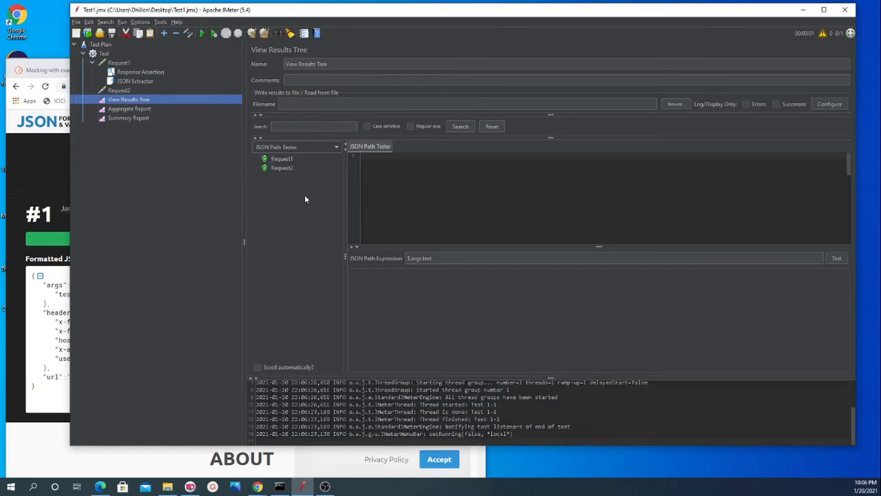
pyautogui.click(282, 159)
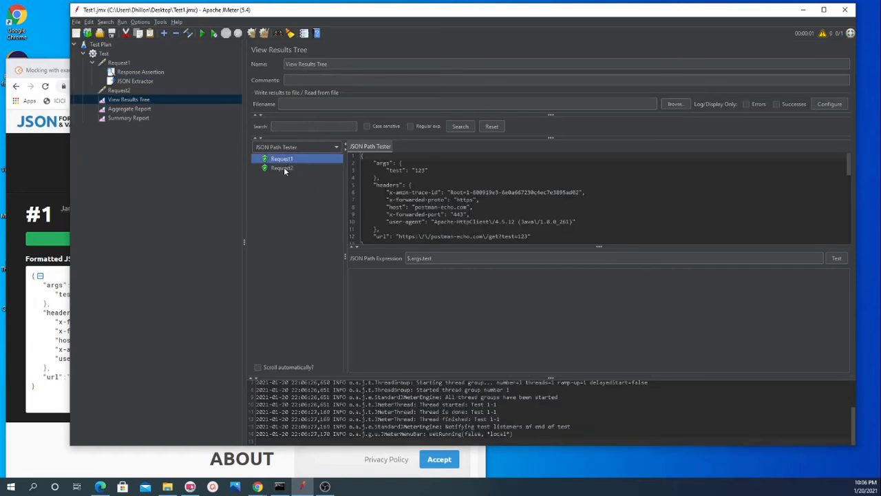
# Step: Replace 123 in Request2's path with the JSON Extractor's variable, making the path /get?test=${sampleVariable}
pyautogui.click(135, 81)
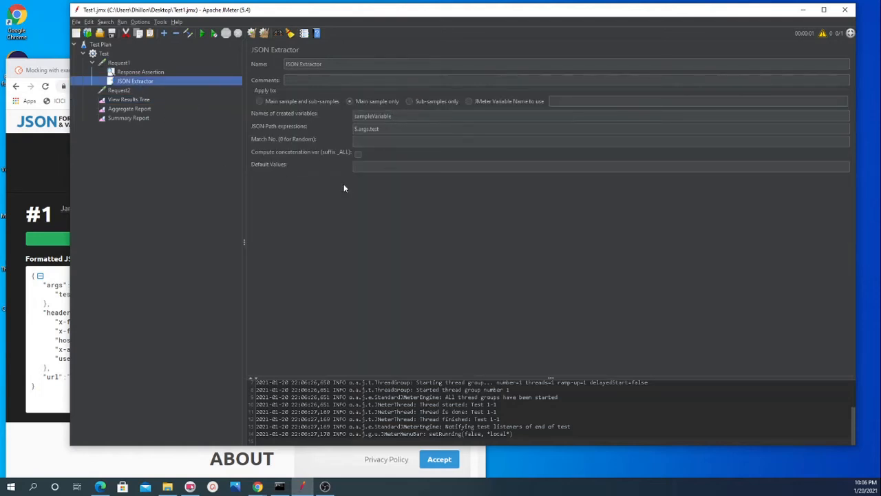
pyautogui.click(120, 91)
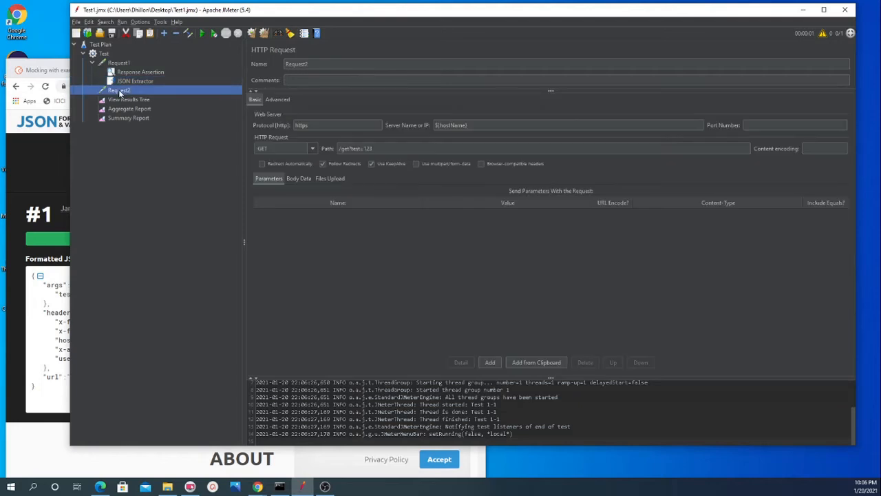
pyautogui.click(363, 148)
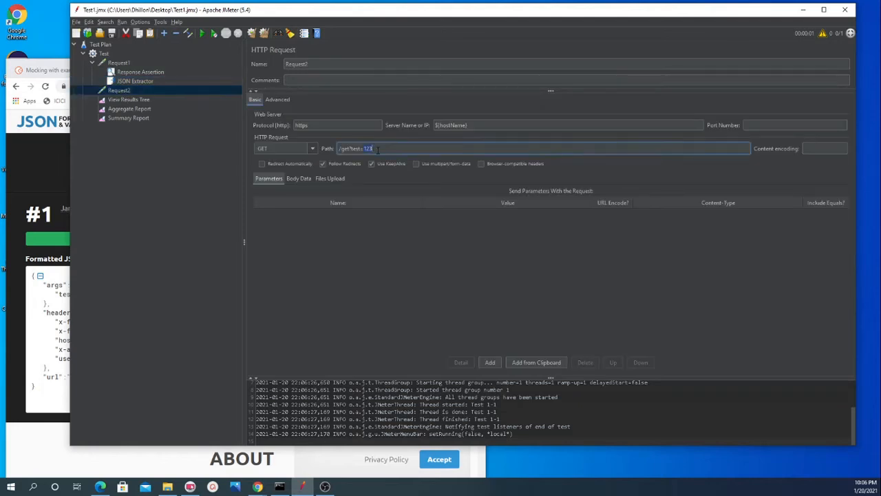
pyautogui.click(124, 81)
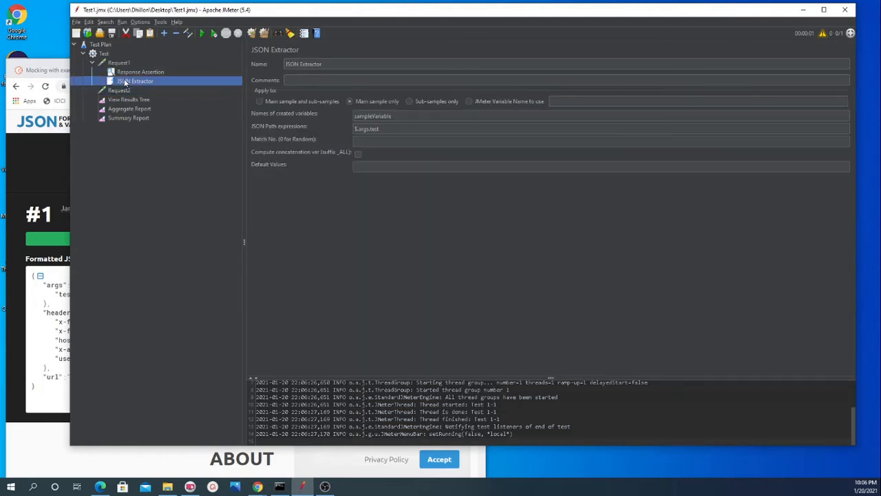
pyautogui.click(379, 115)
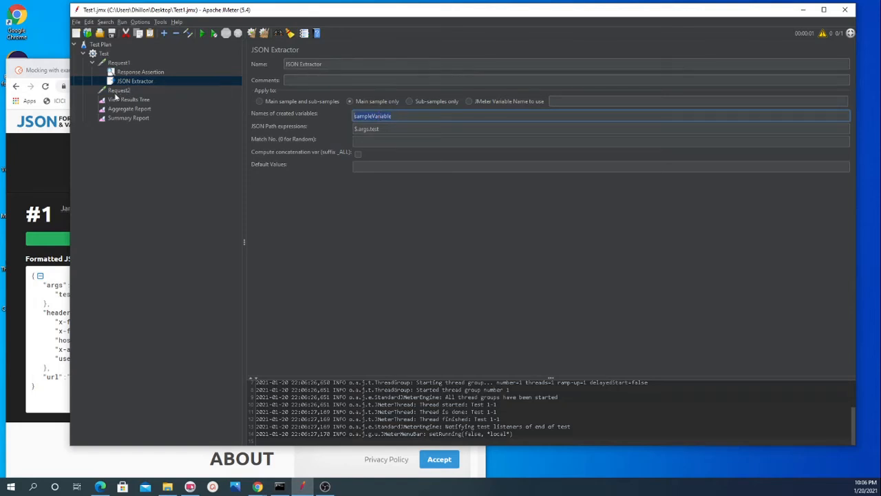
pyautogui.click(115, 93)
pyautogui.click(372, 148)
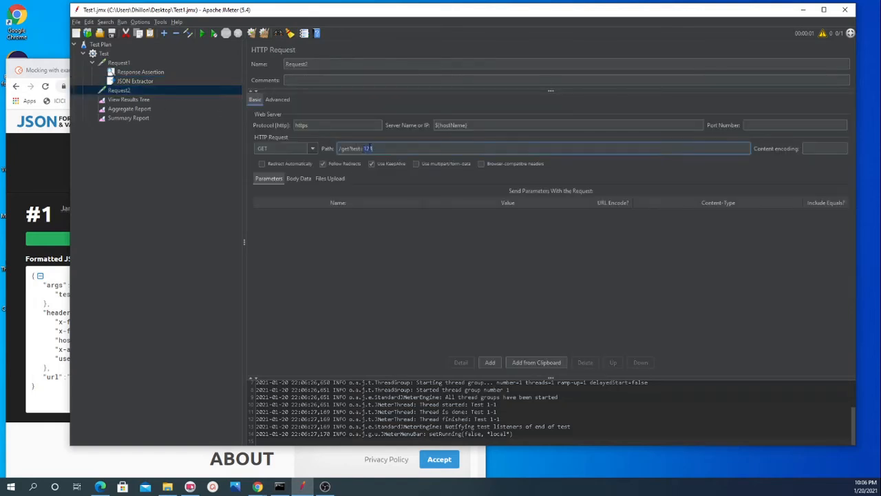
pyautogui.press('BackSpace')
pyautogui.write('${}')
pyautogui.press('Left')
pyautogui.write('sampleVariable')
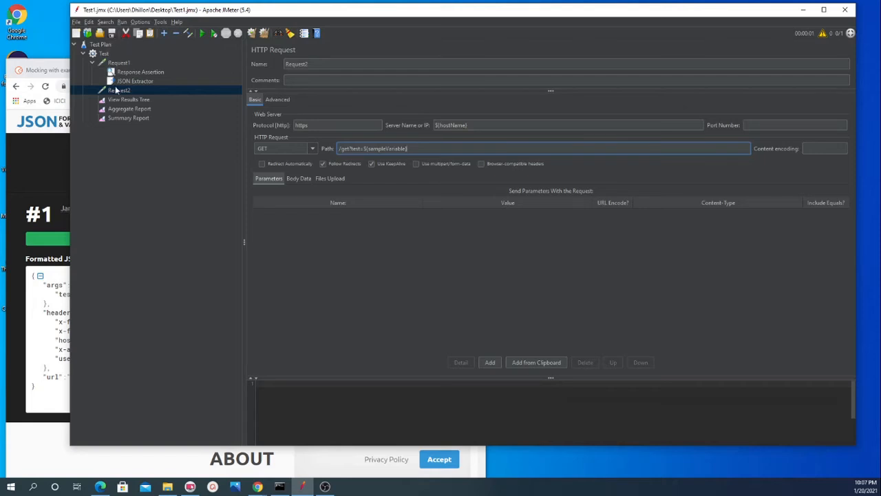
# Step: Run the test plan with the parameterized Request2 and list its results in View Results Tree
pyautogui.click(125, 101)
pyautogui.click(201, 33)
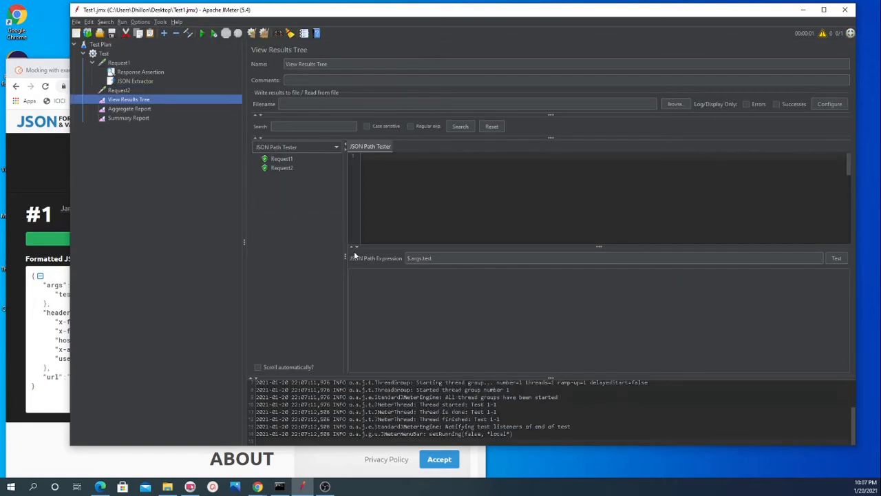
# Step: Show Request2's result as Text and compare its response data and request body with the ${sampleVariable} path in the sampler
pyautogui.click(282, 168)
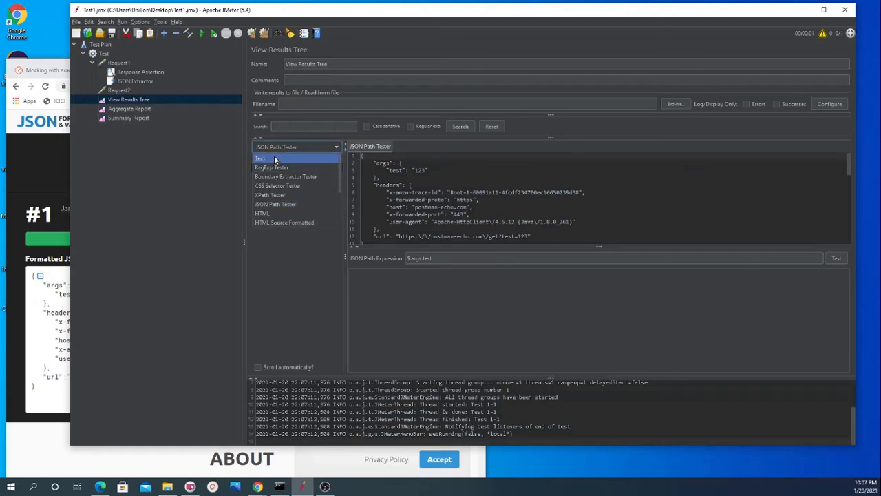
pyautogui.click(274, 158)
pyautogui.click(427, 146)
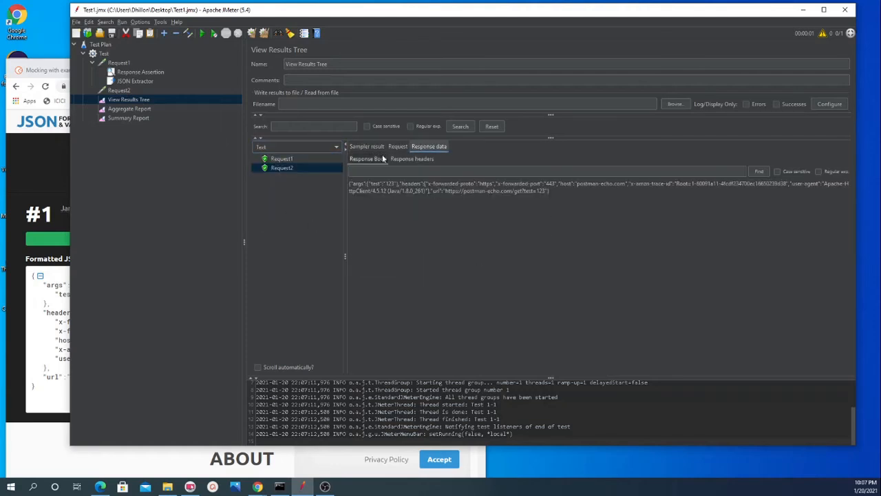
pyautogui.click(397, 146)
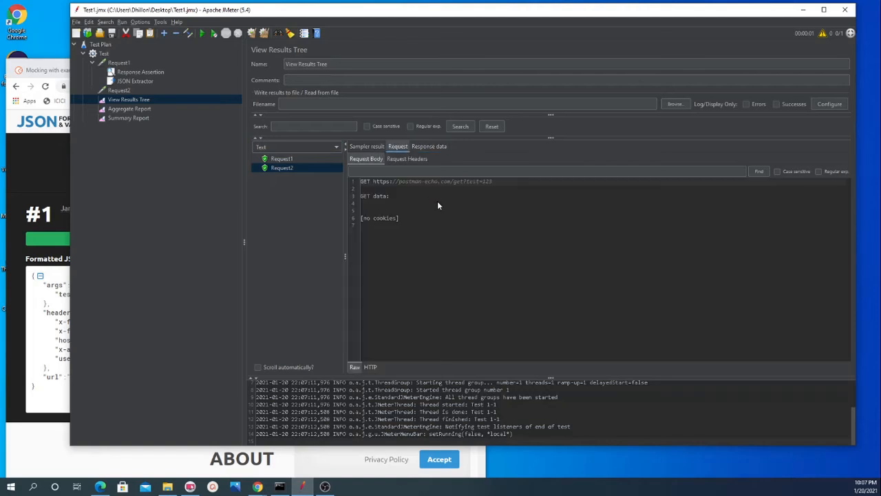
pyautogui.doubleClick(484, 183)
pyautogui.click(120, 90)
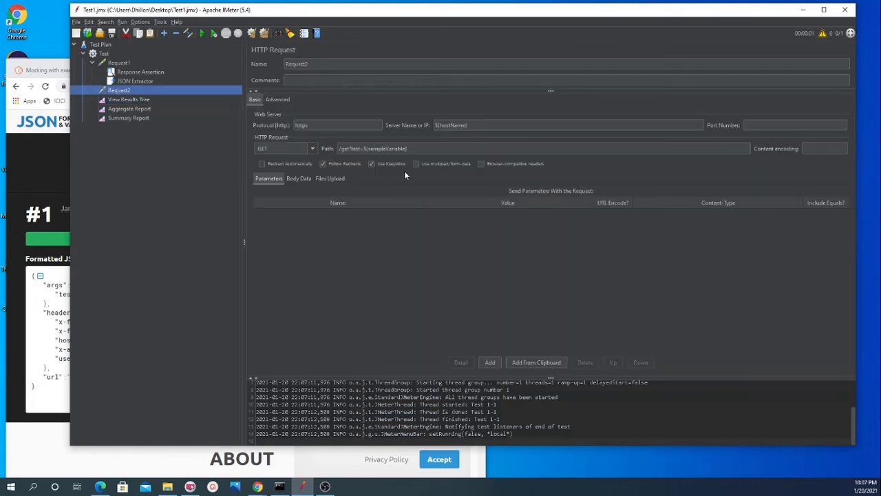
pyautogui.doubleClick(387, 148)
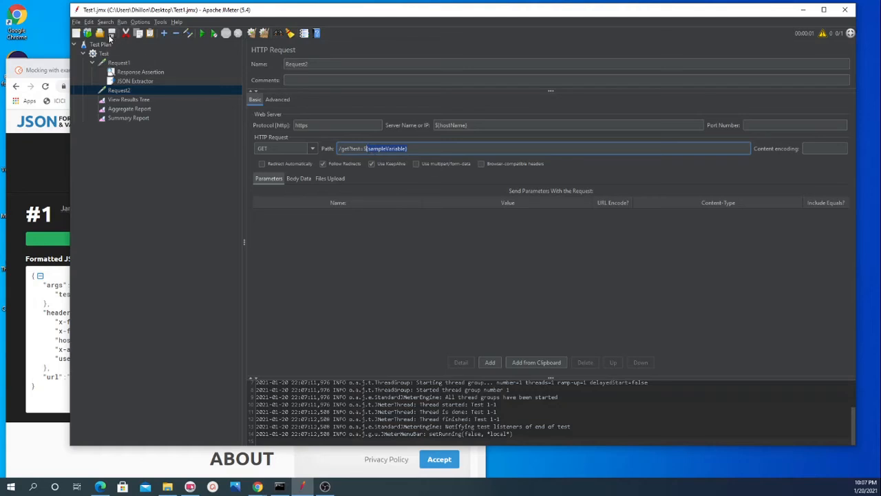
# Step: Clear all previous results, rerun the test plan and show Request2's new request body in View Results Tree
pyautogui.click(126, 100)
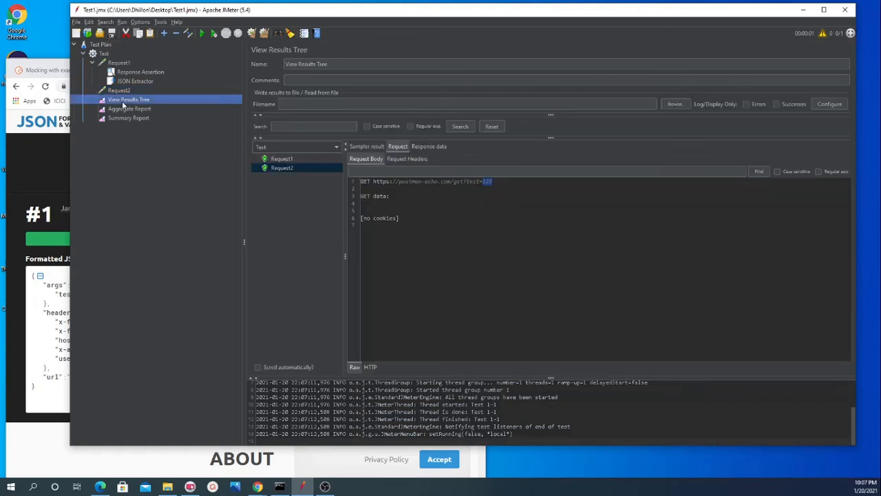
pyautogui.click(264, 33)
pyautogui.click(201, 33)
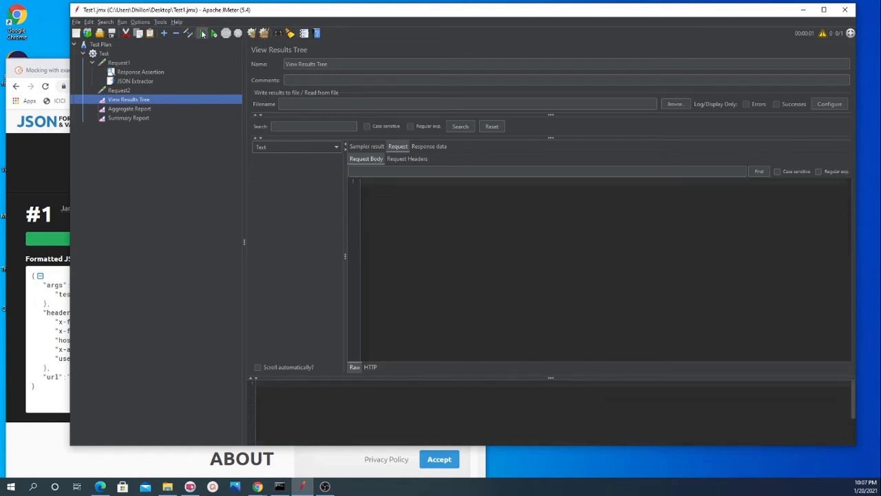
pyautogui.click(281, 168)
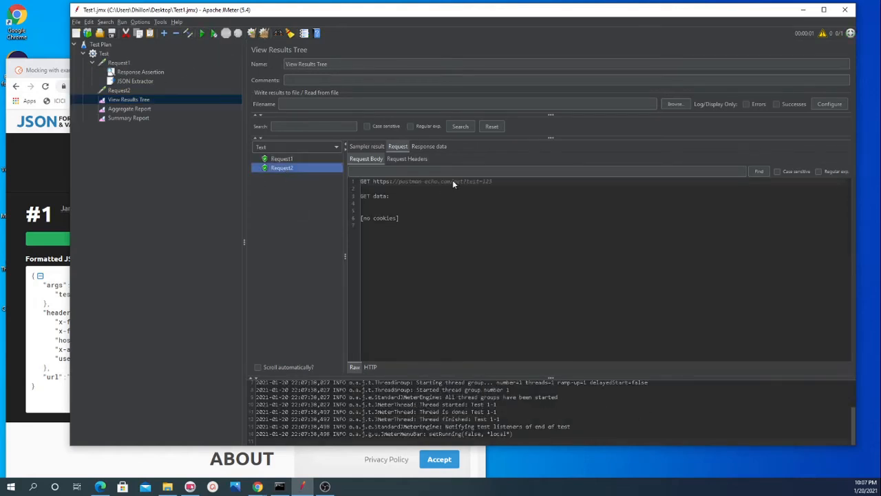
# Step: Review the JSON Extractor's settings and the post processors that can be added to Request1
pyautogui.click(134, 81)
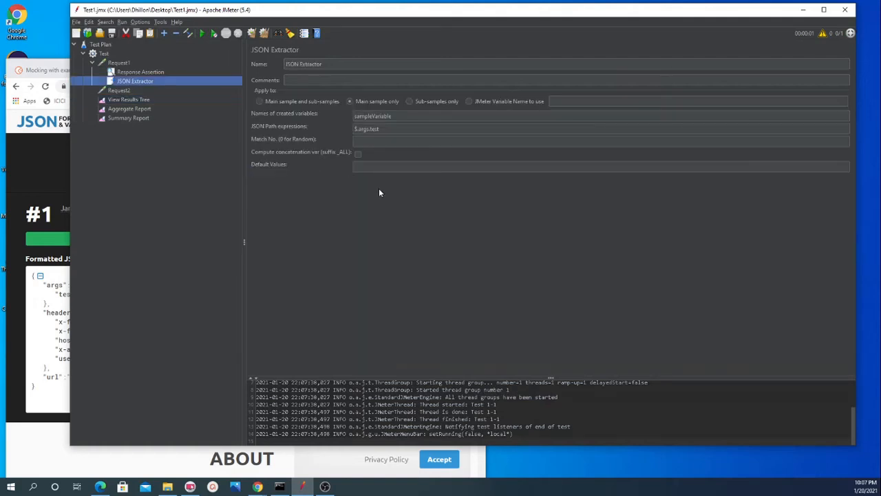
pyautogui.click(117, 62)
pyautogui.rightClick(115, 64)
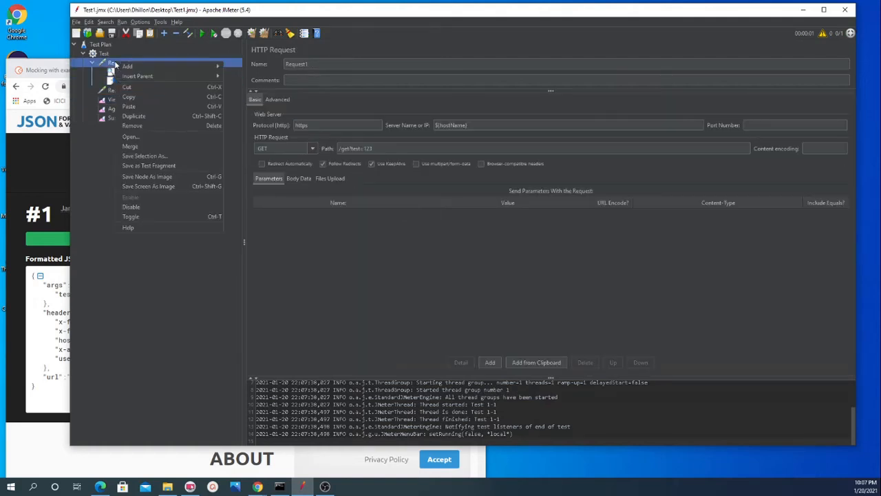
pyautogui.moveTo(191, 68)
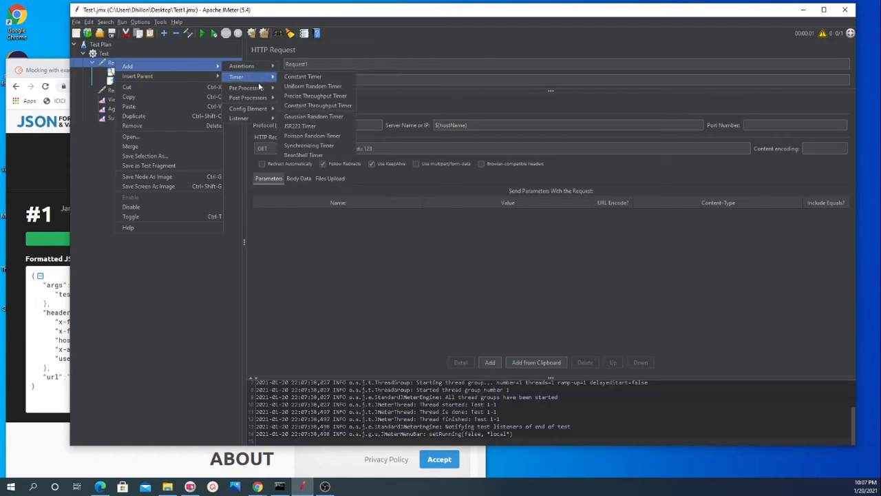
pyautogui.moveTo(273, 91)
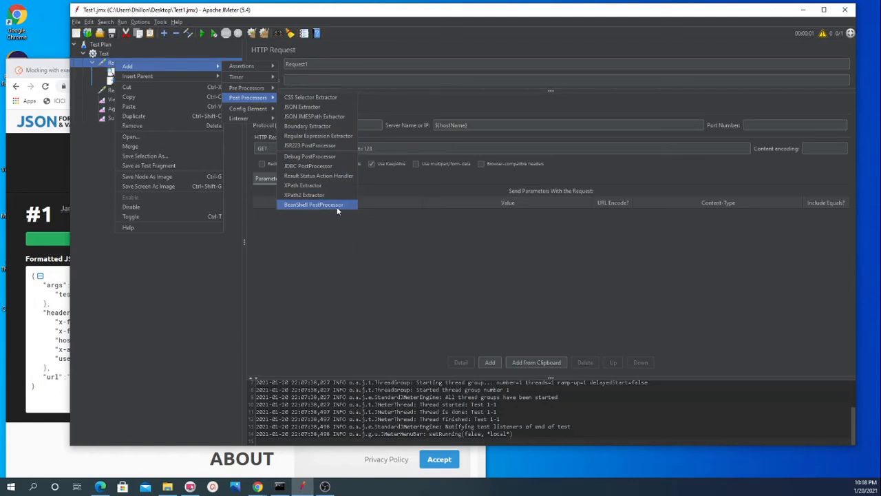
pyautogui.click(344, 247)
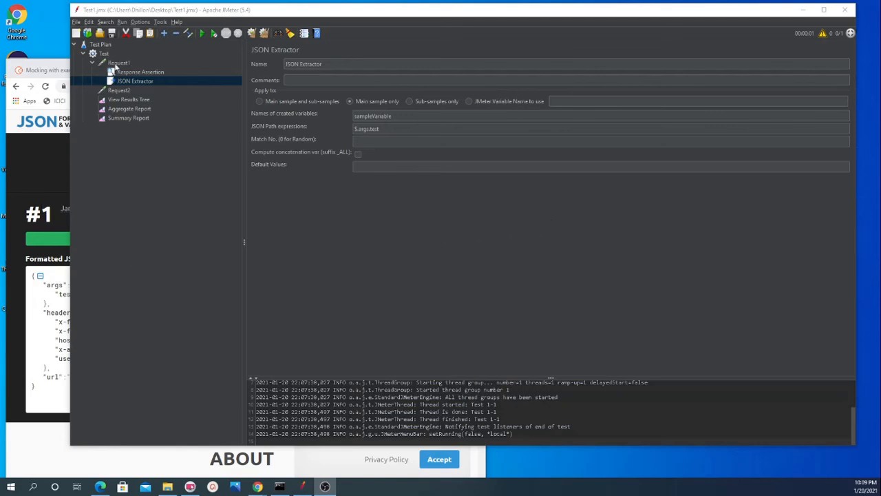
# Step: Examine the request headers sent with Request2 in View Results Tree, especially the Connection header
pyautogui.click(134, 100)
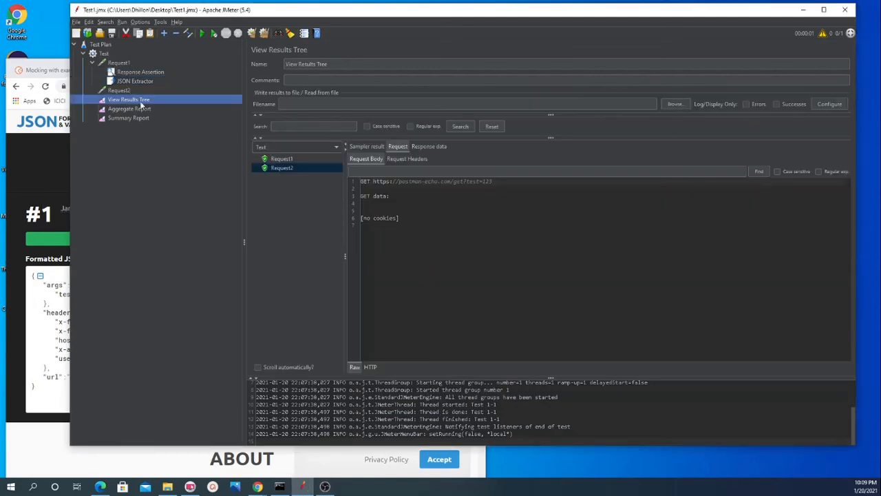
pyautogui.click(397, 160)
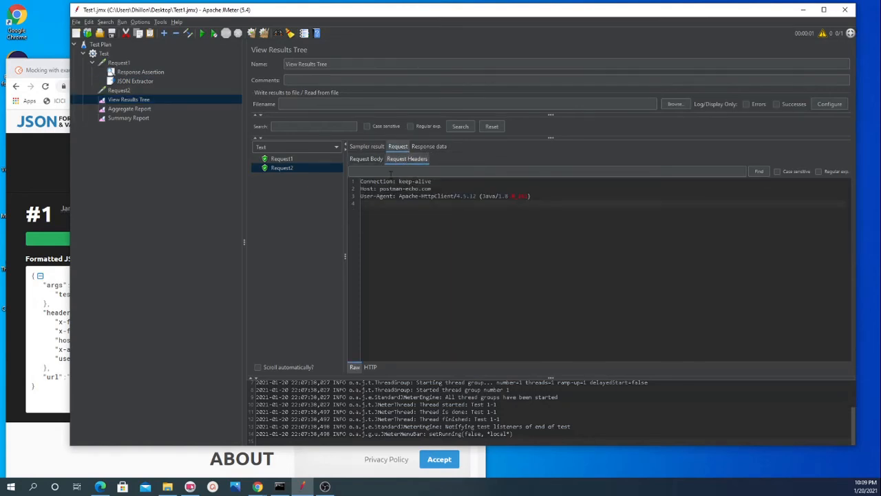
pyautogui.doubleClick(373, 182)
pyautogui.click(438, 182)
pyautogui.doubleClick(386, 182)
# Step: Add an HTTP Header Manager to Request1 and create two empty header rows in it
pyautogui.click(116, 62)
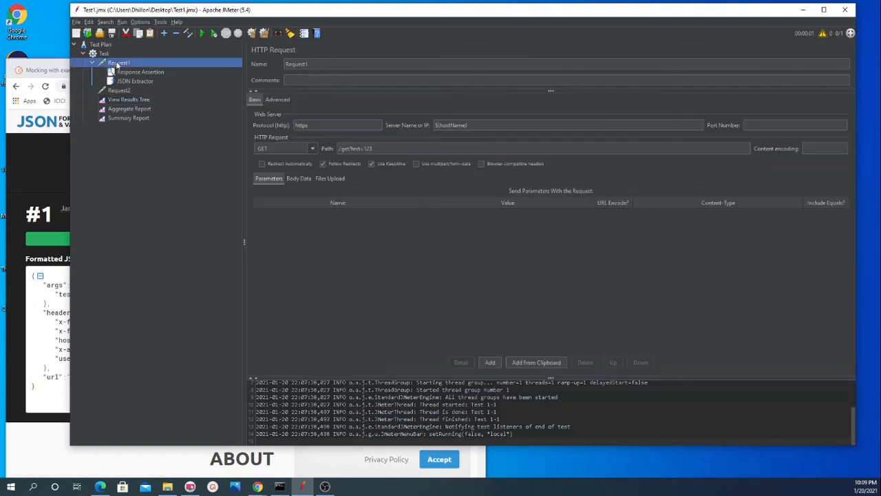
pyautogui.rightClick(115, 62)
pyautogui.moveTo(213, 68)
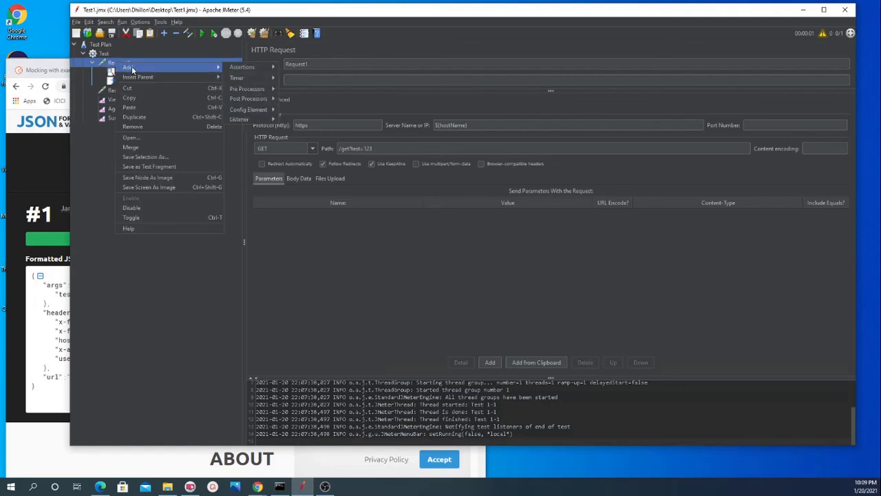
pyautogui.moveTo(241, 67)
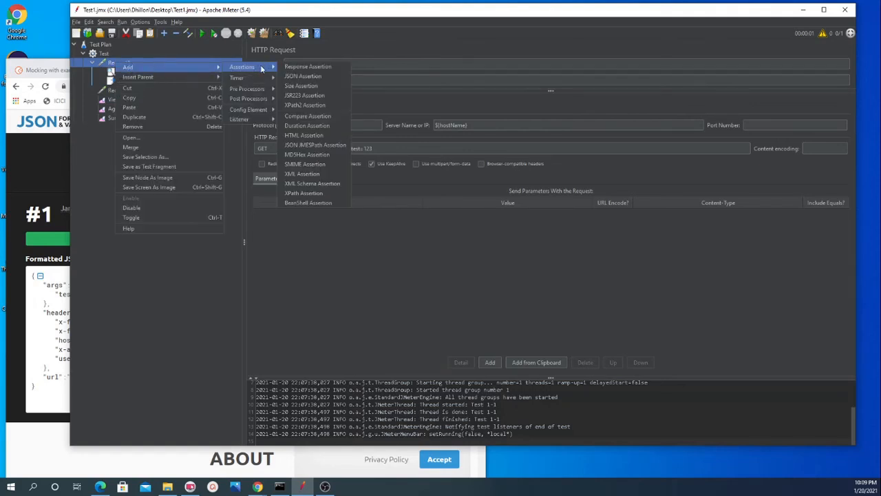
pyautogui.moveTo(255, 116)
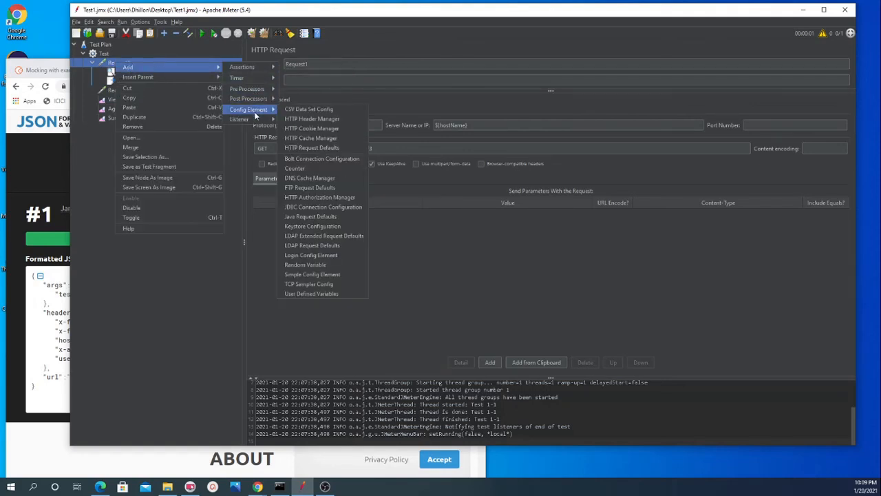
pyautogui.click(317, 121)
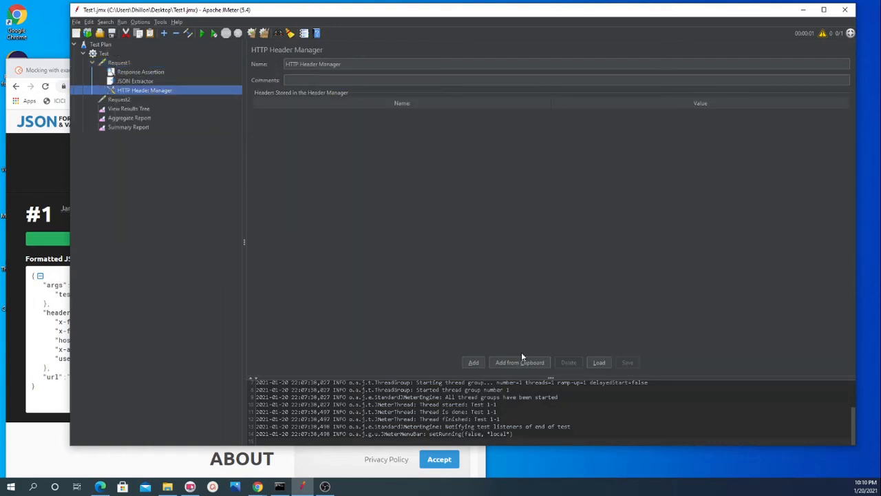
pyautogui.click(474, 362)
pyautogui.click(472, 365)
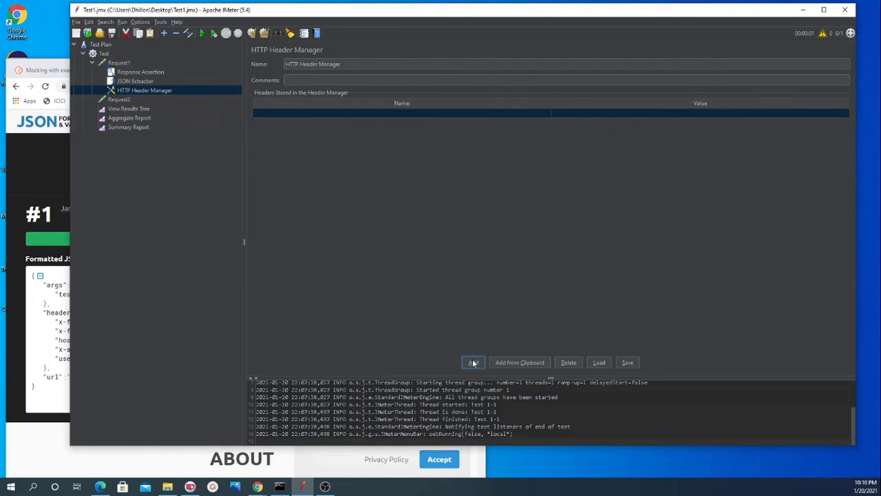
# Step: Copy the header name Connection from Request2's request headers into the first name cell of the HTTP Header Manager
pyautogui.click(121, 107)
pyautogui.click(452, 174)
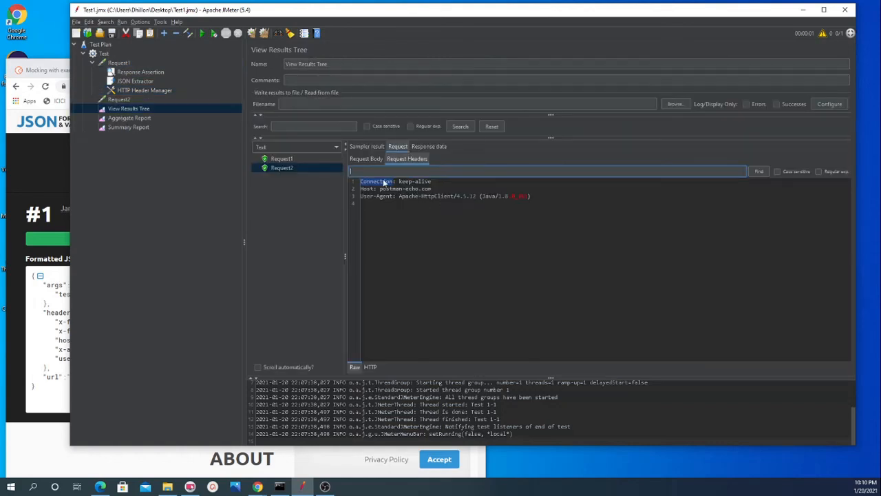
pyautogui.doubleClick(383, 183)
pyautogui.hotkey('ctrl', 'c')
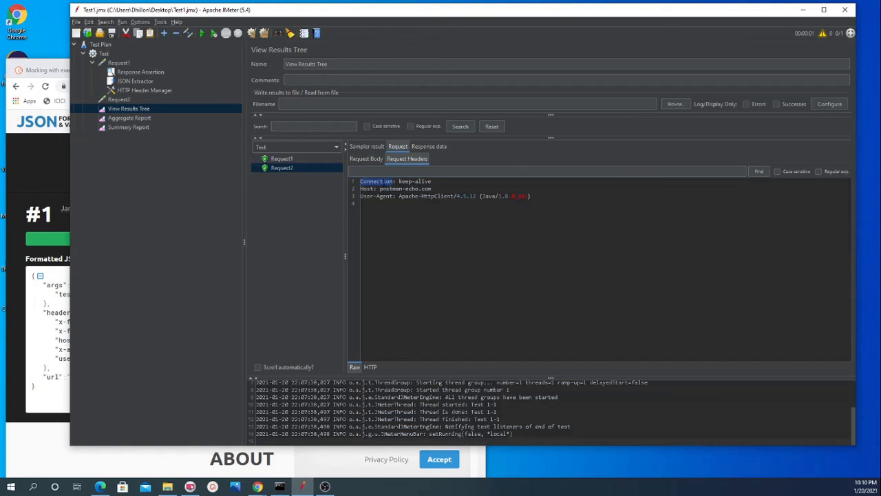
pyautogui.click(143, 92)
pyautogui.click(337, 114)
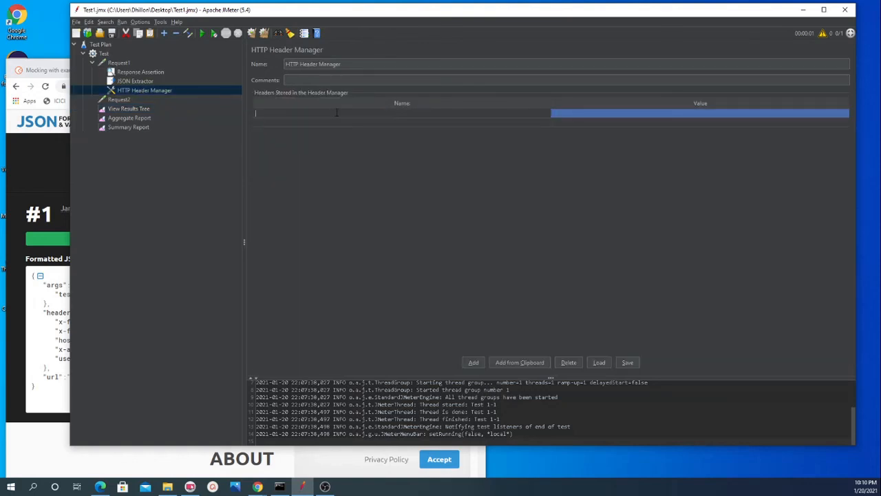
pyautogui.hotkey('ctrl', 'v')
pyautogui.press('Tab')
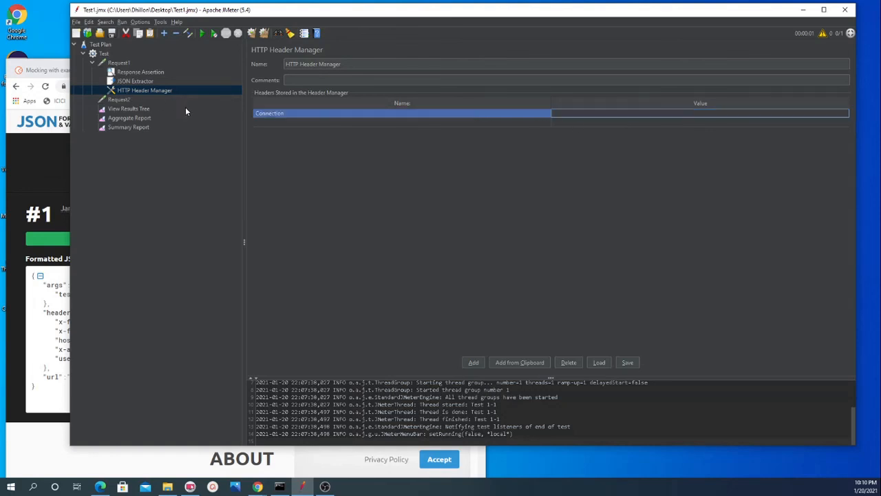
# Step: Copy keep-alive from the request headers as the Connection header's value, and delete the empty second row
pyautogui.click(118, 108)
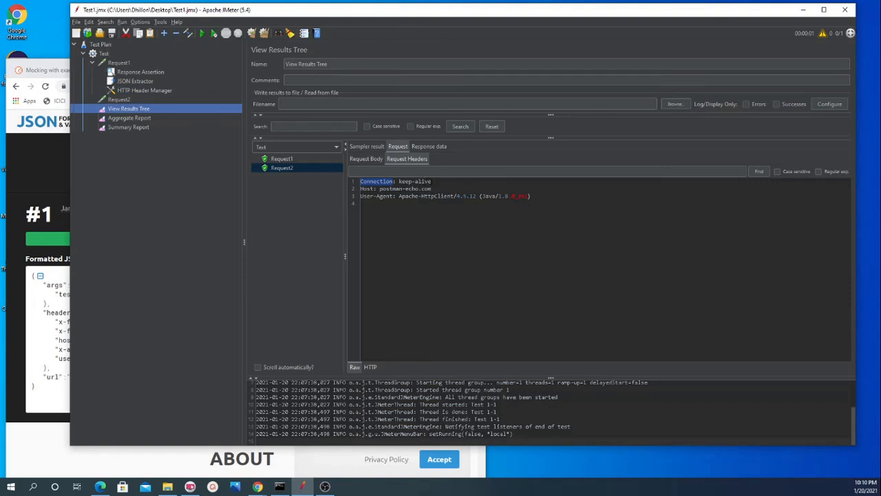
pyautogui.moveTo(432, 182); pyautogui.dragTo(402, 182)
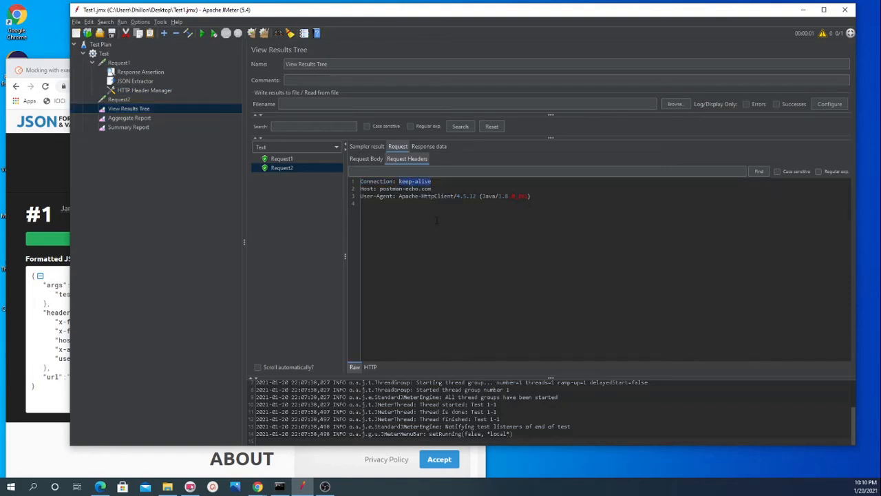
pyautogui.click(142, 92)
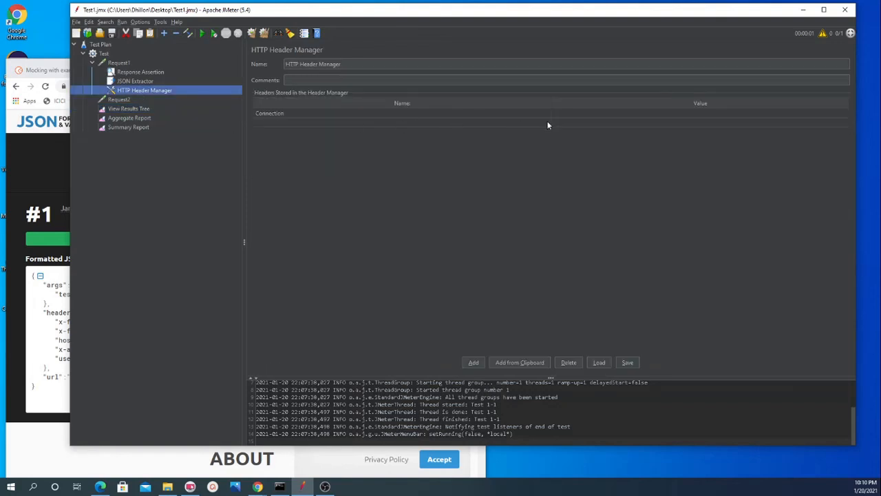
pyautogui.click(567, 115)
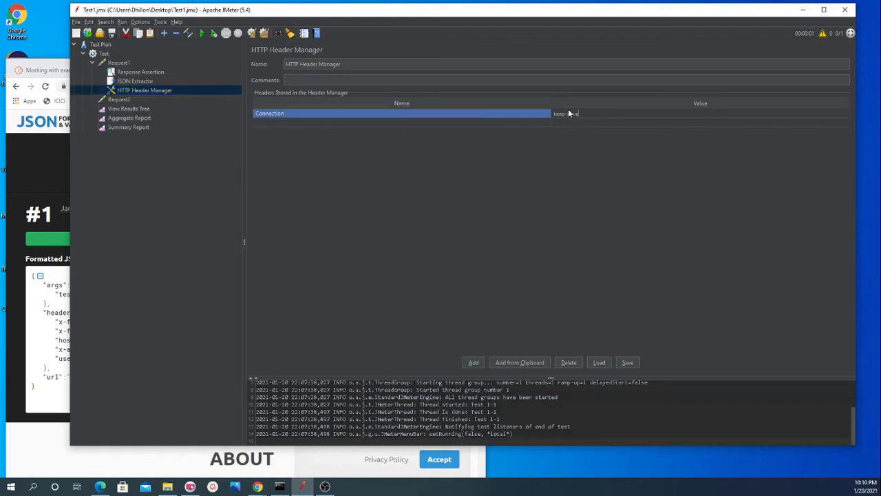
pyautogui.click(385, 123)
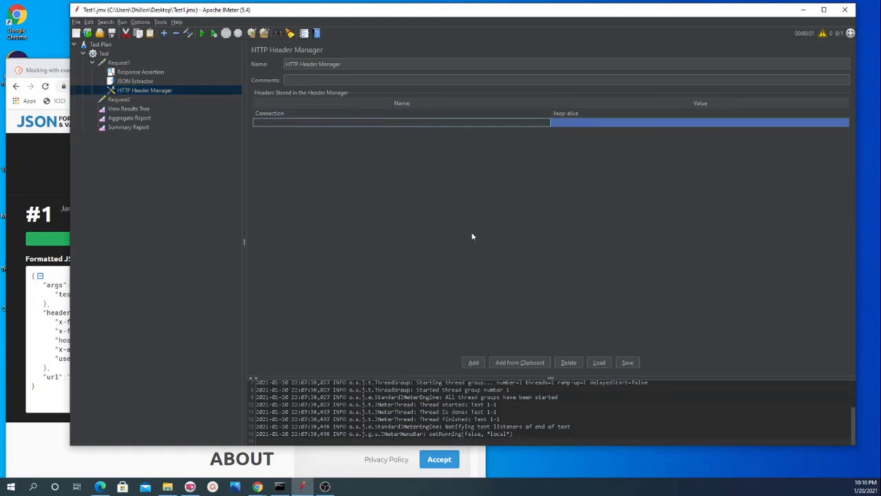
pyautogui.click(567, 363)
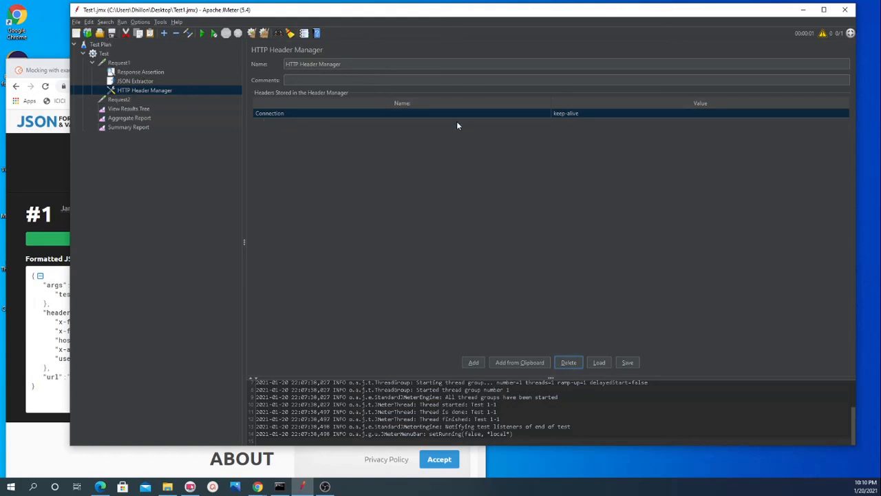
# Step: Run the test plan with the Connection header added to Request1 and list the results in View Results Tree
pyautogui.click(129, 109)
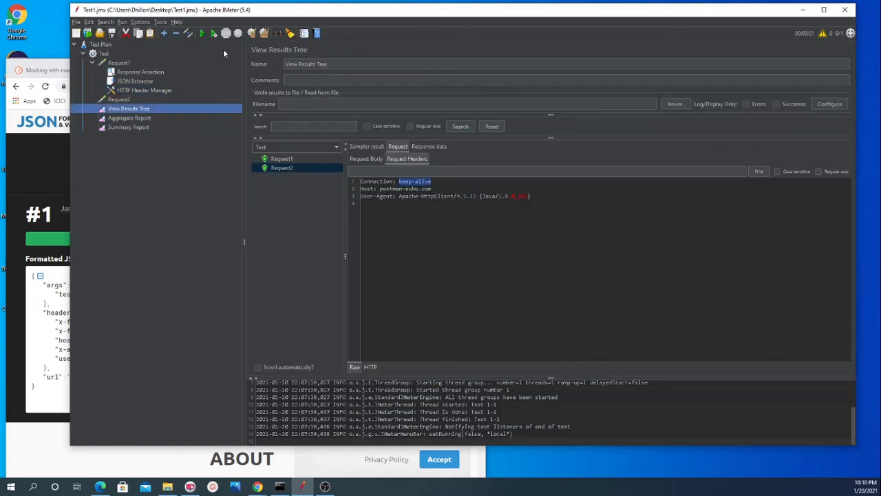
pyautogui.click(201, 34)
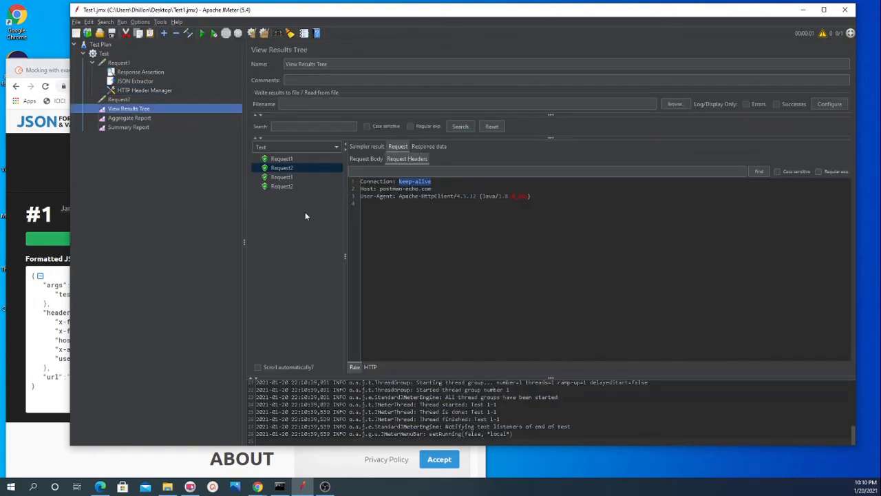
# Step: Examine the Connection header among the request headers of the latest Request1 result
pyautogui.click(280, 178)
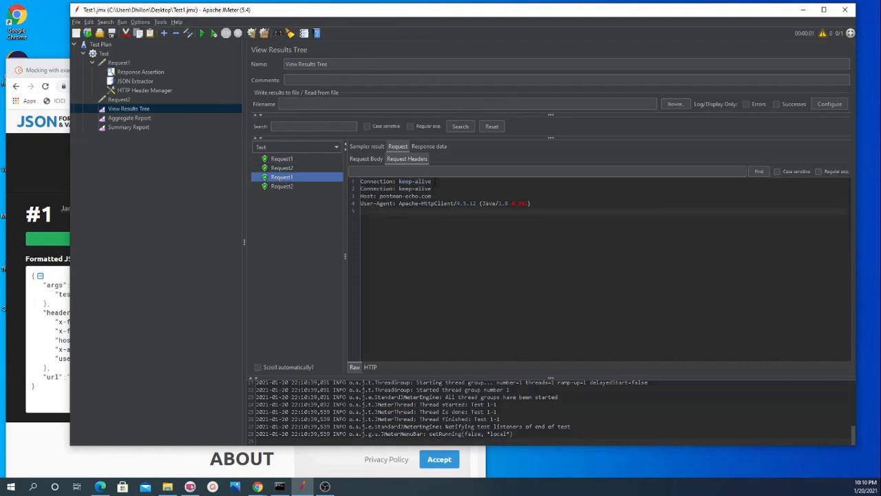
pyautogui.moveTo(431, 181); pyautogui.dragTo(360, 181)
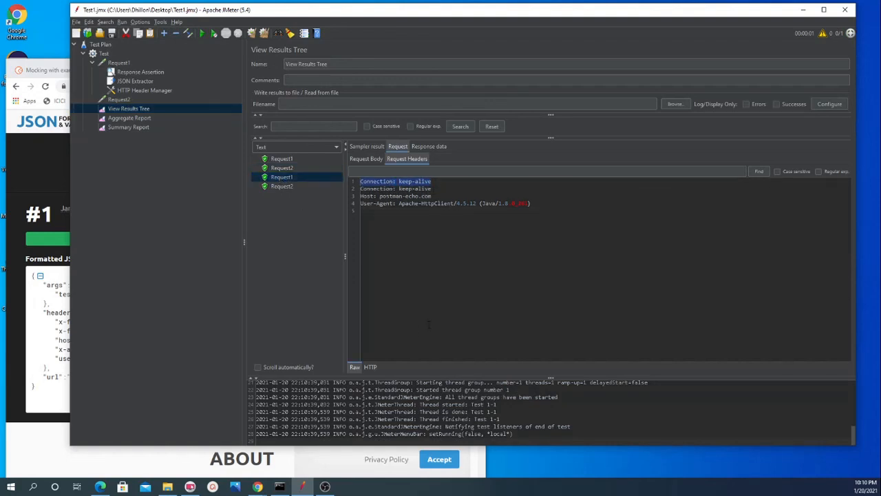
# Step: Move the HTTP Header Manager out of Request1 to the Test thread group level, above Request1, and review the requests below it
pyautogui.click(138, 91)
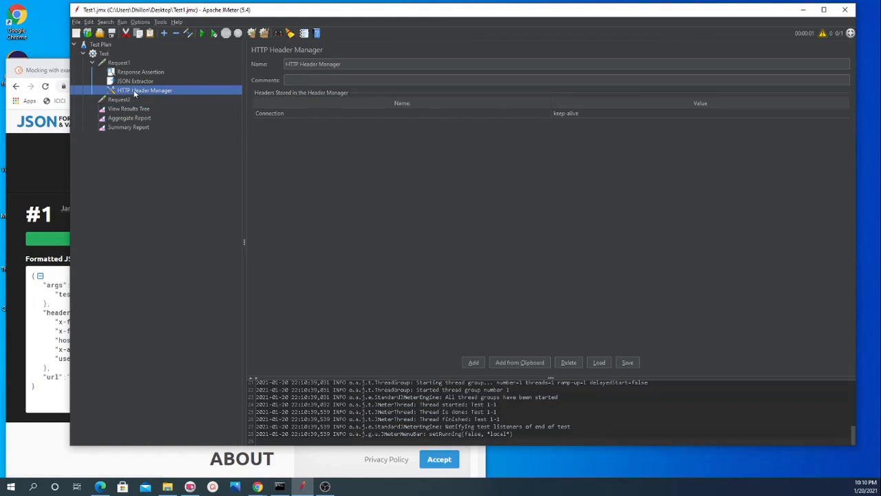
pyautogui.moveTo(135, 94); pyautogui.dragTo(119, 64)
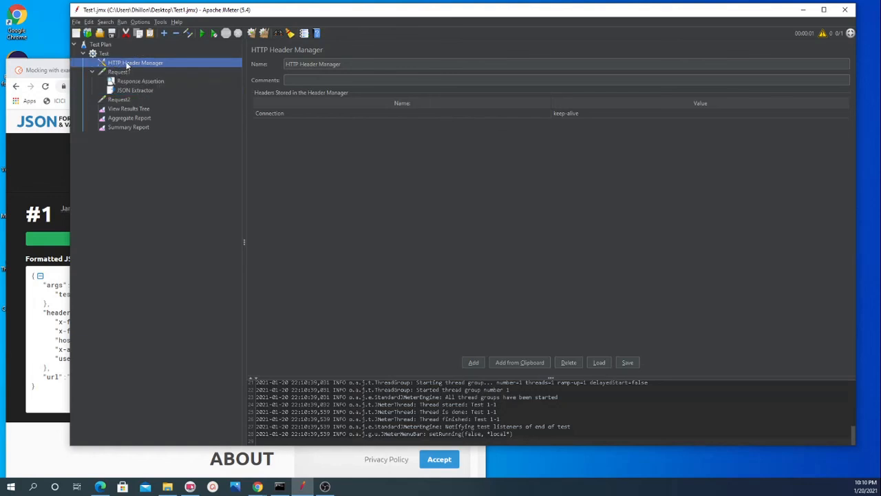
pyautogui.click(92, 72)
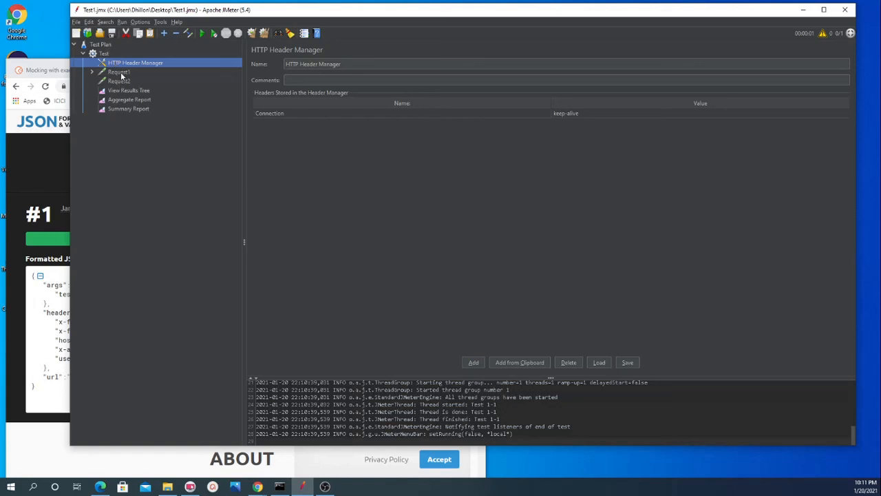
pyautogui.click(118, 72)
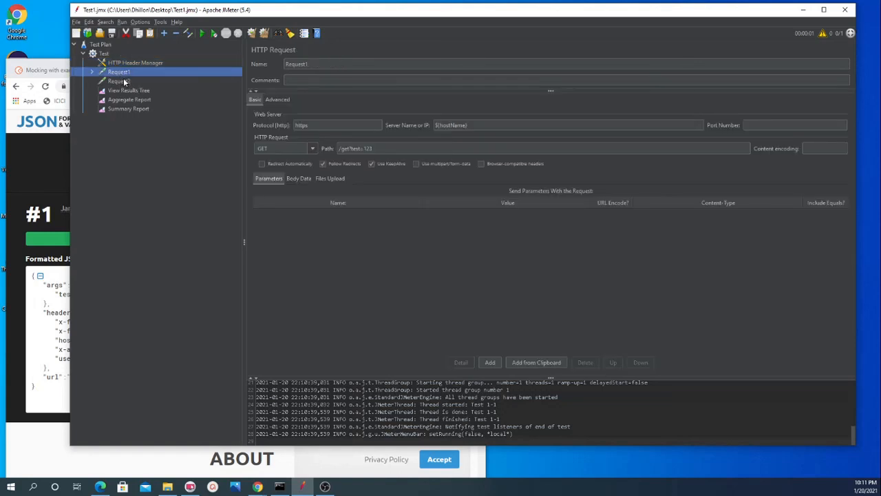
pyautogui.click(92, 72)
pyautogui.click(118, 100)
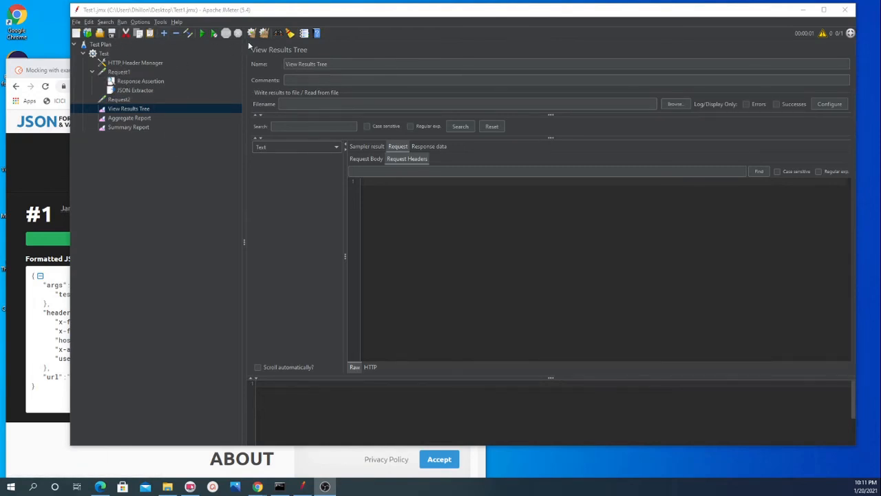
# Step: Save and run the test plan with the thread-group-level Header Manager, and check the Connection headers of Request1 and Request2
pyautogui.click(111, 33)
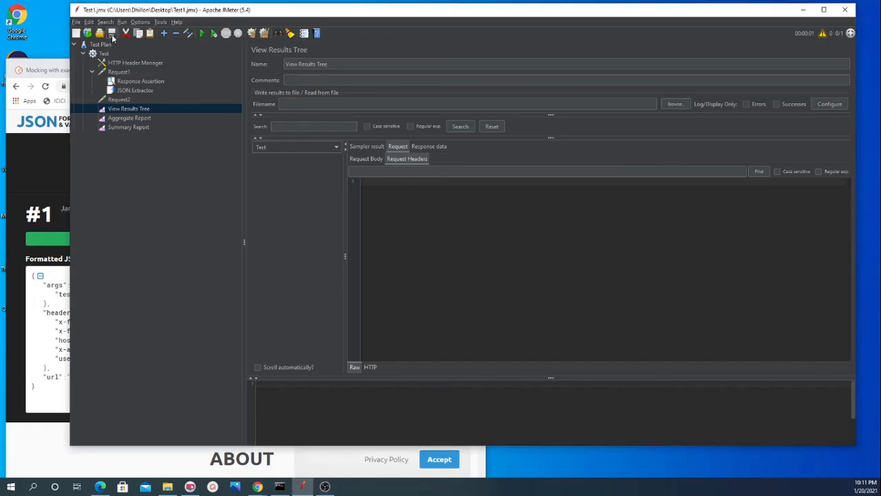
pyautogui.click(201, 33)
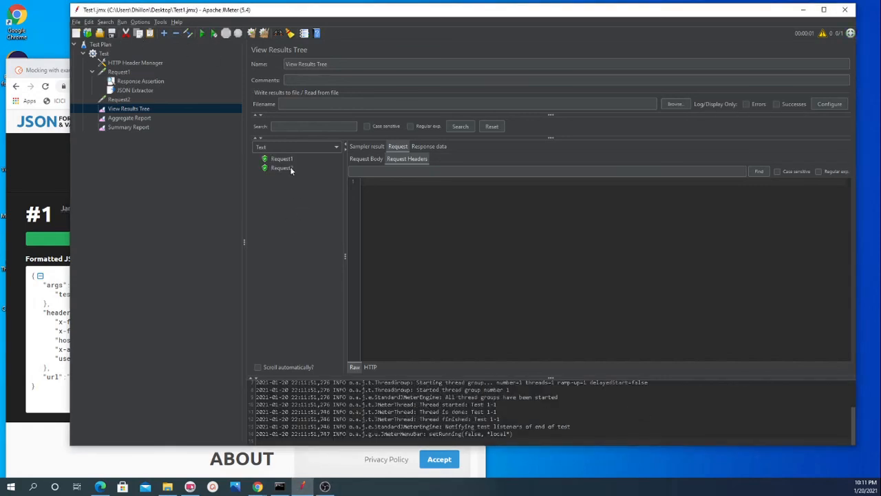
pyautogui.click(282, 160)
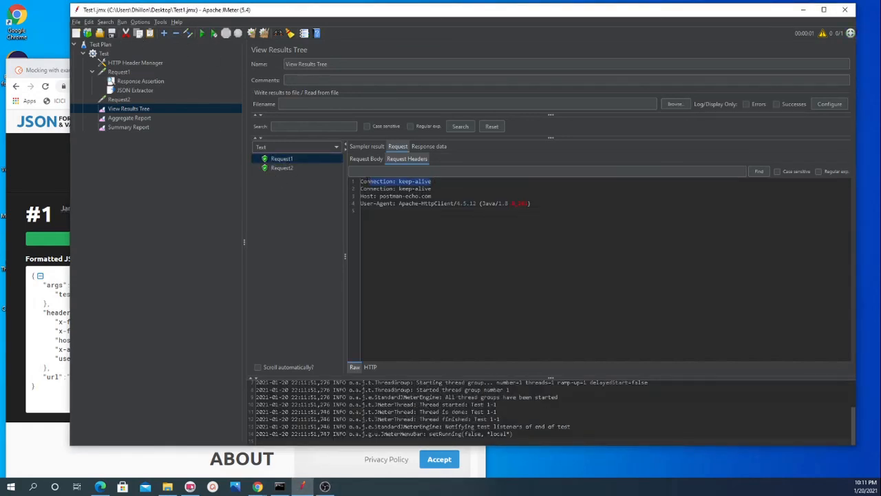
pyautogui.click(288, 170)
pyautogui.moveTo(437, 183); pyautogui.dragTo(360, 182)
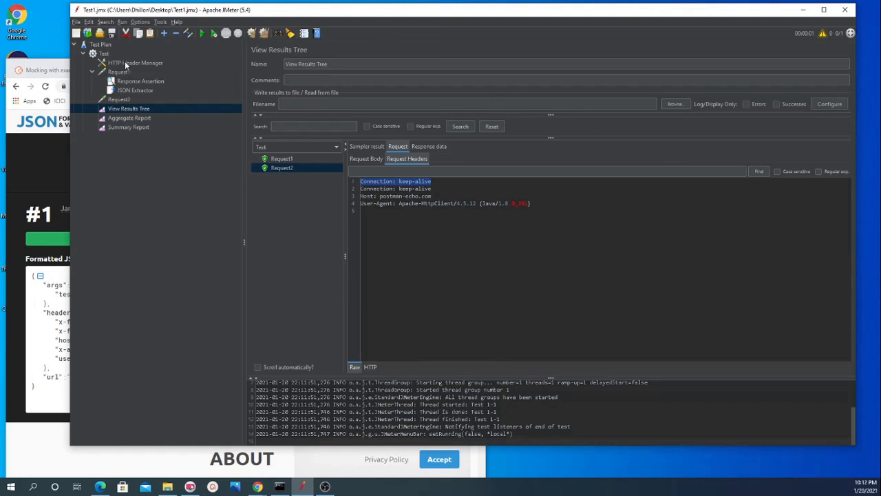
# Step: Move the HTTP Header Manager back under Request1 and clear all previous results
pyautogui.moveTo(126, 65); pyautogui.dragTo(132, 75)
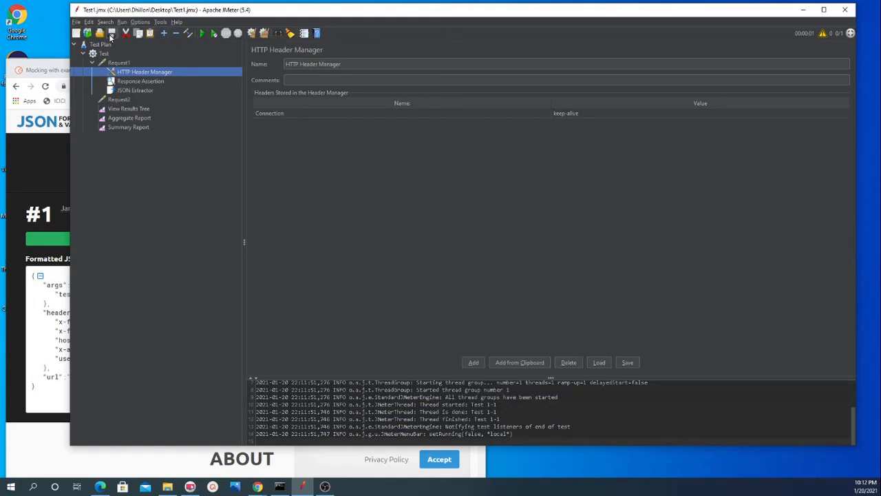
pyautogui.click(264, 34)
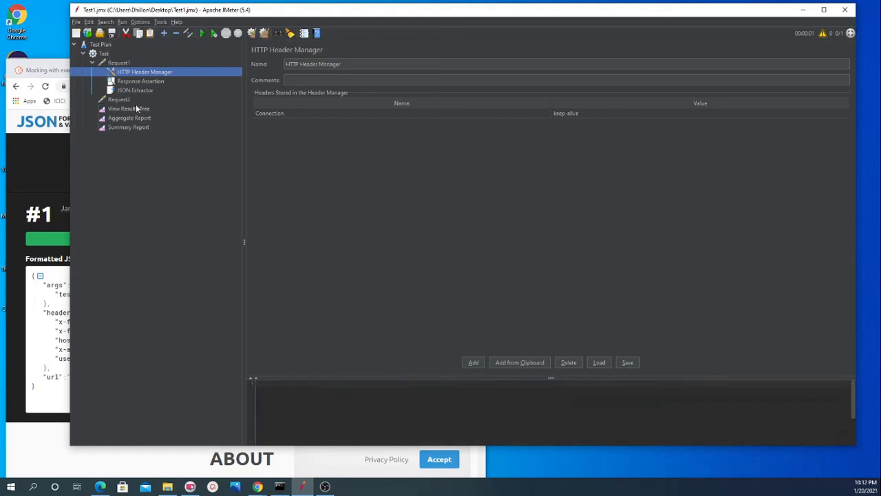
# Step: Rerun the test plan with the Header Manager under Request1 and compare the request headers of Request1 and Request2 in View Results Tree
pyautogui.click(130, 108)
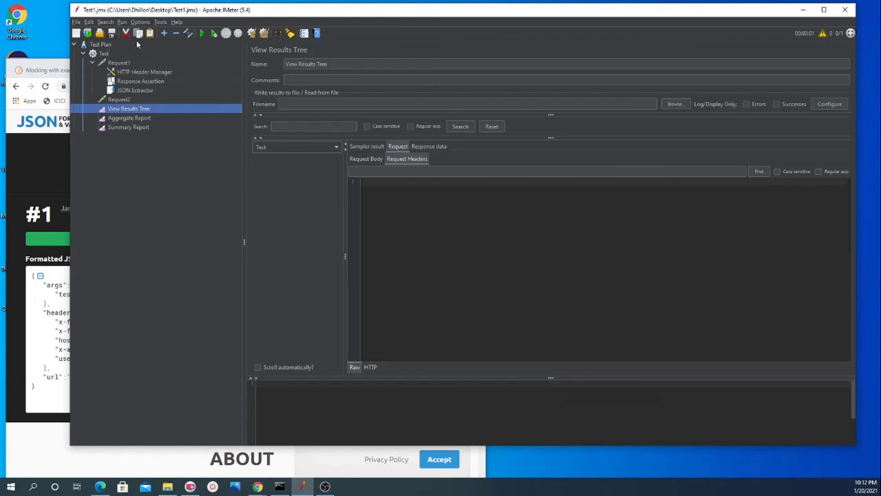
pyautogui.click(203, 34)
pyautogui.click(281, 159)
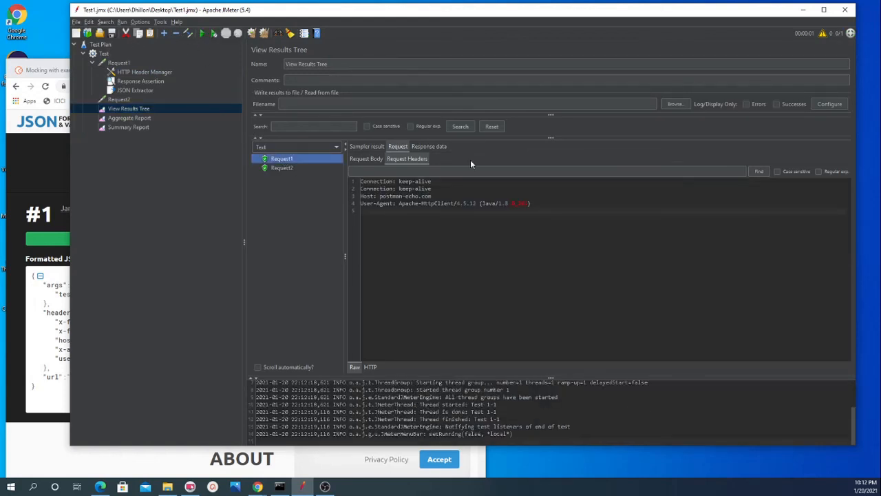
pyautogui.click(292, 169)
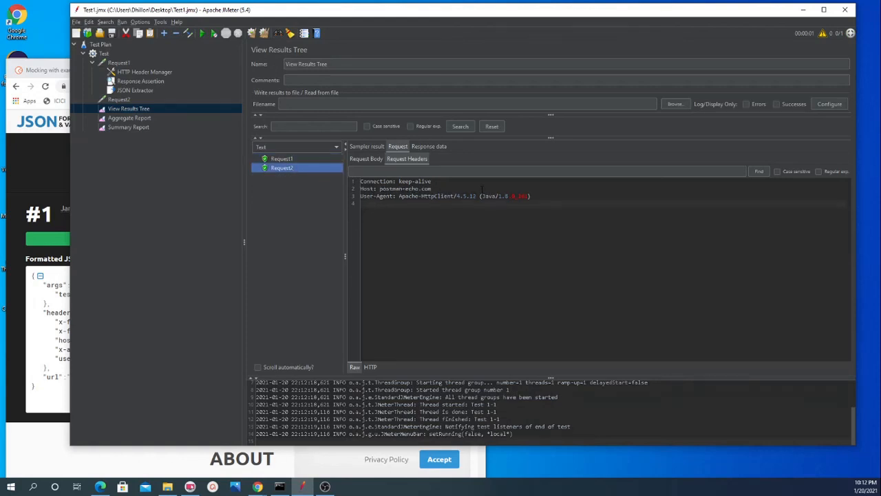